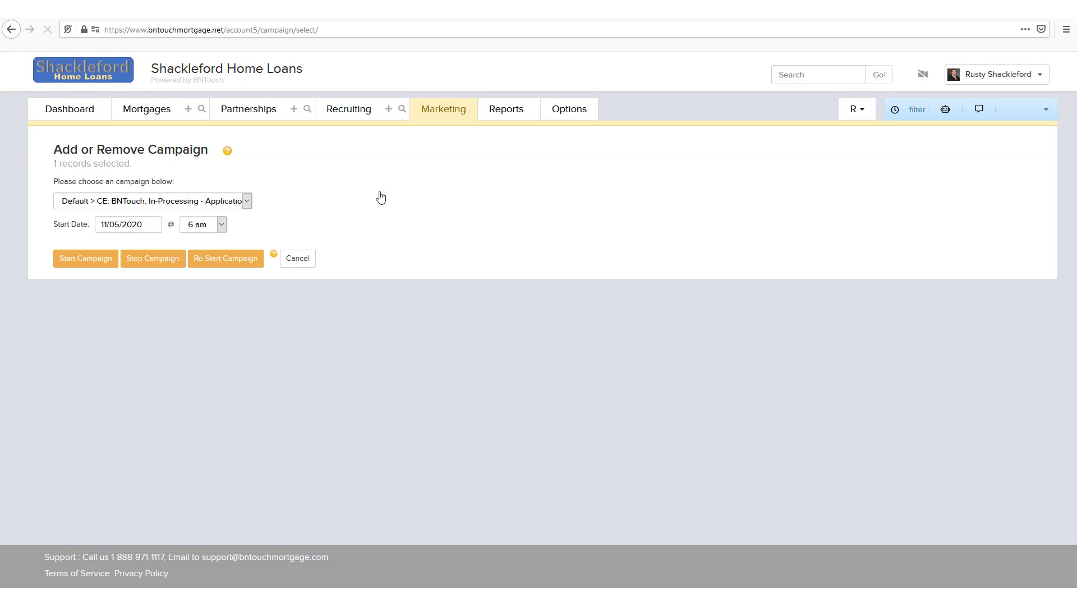
Start the campaign "Bill's New Campaign" for the selected record and open the campaign main page.
click(162, 201)
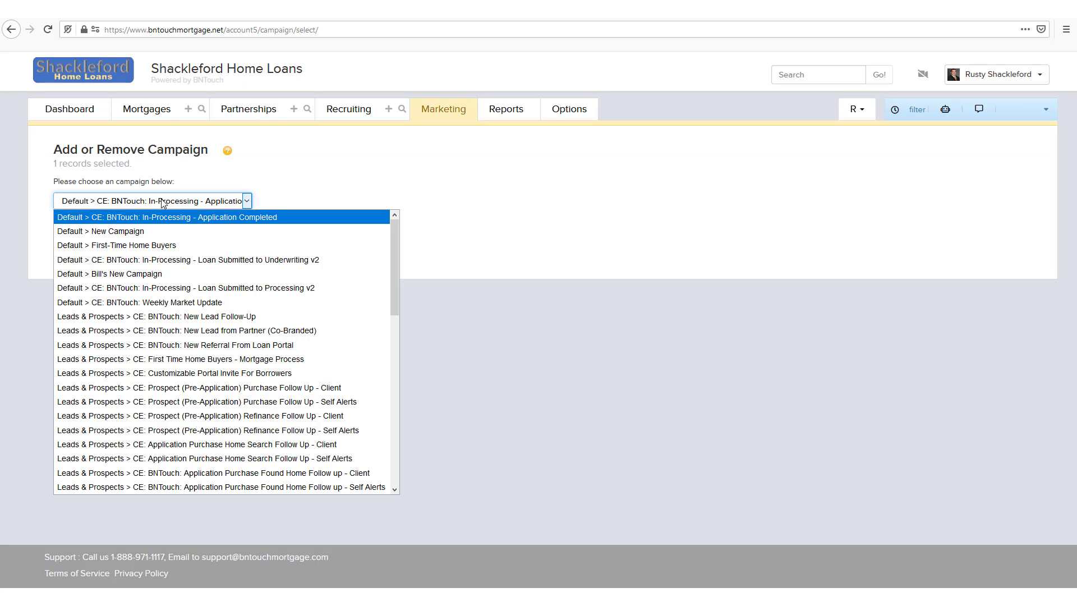
click(132, 274)
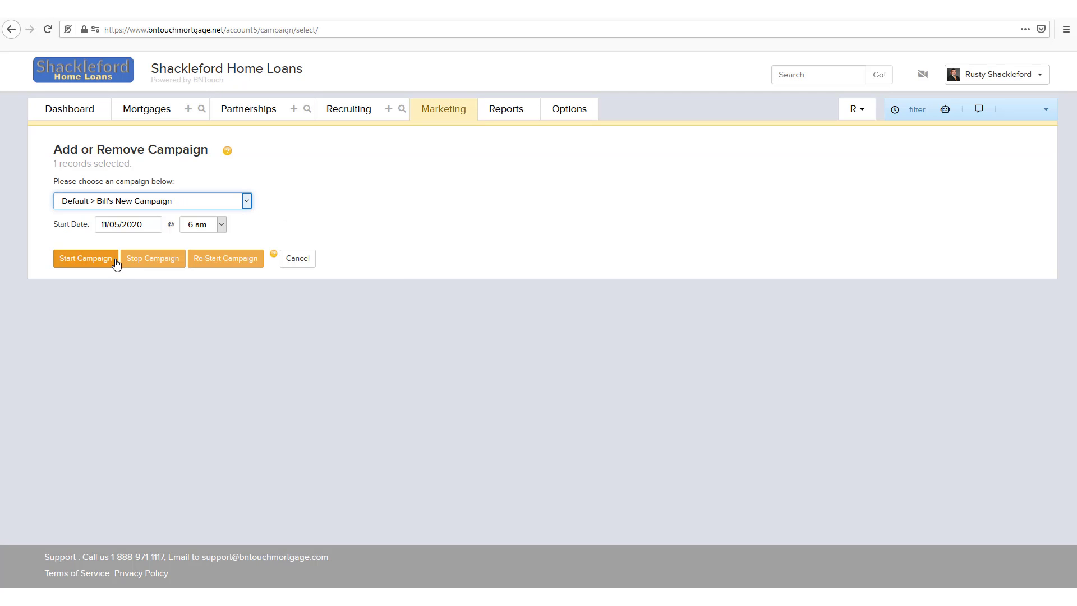
click(116, 263)
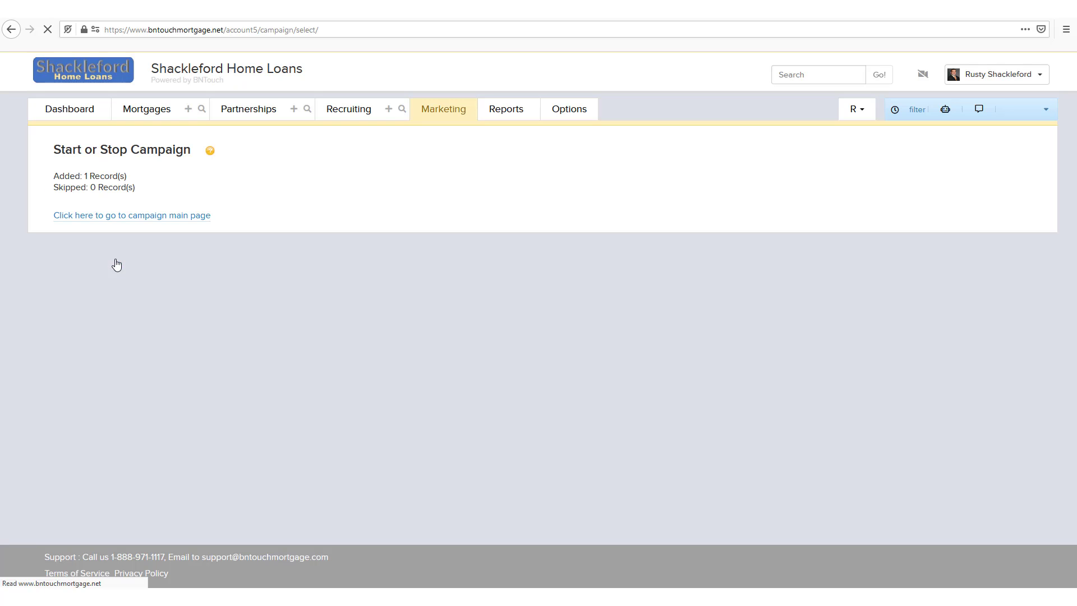
click(172, 217)
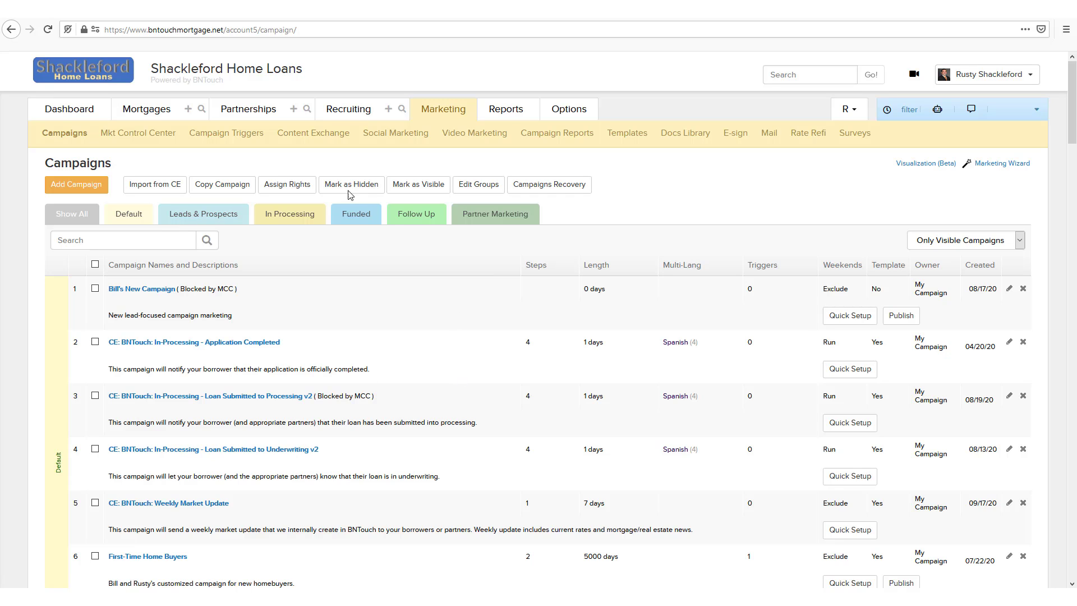
View the partnership records in the Active Partner list and return to the Biz Card Collected list.
click(246, 118)
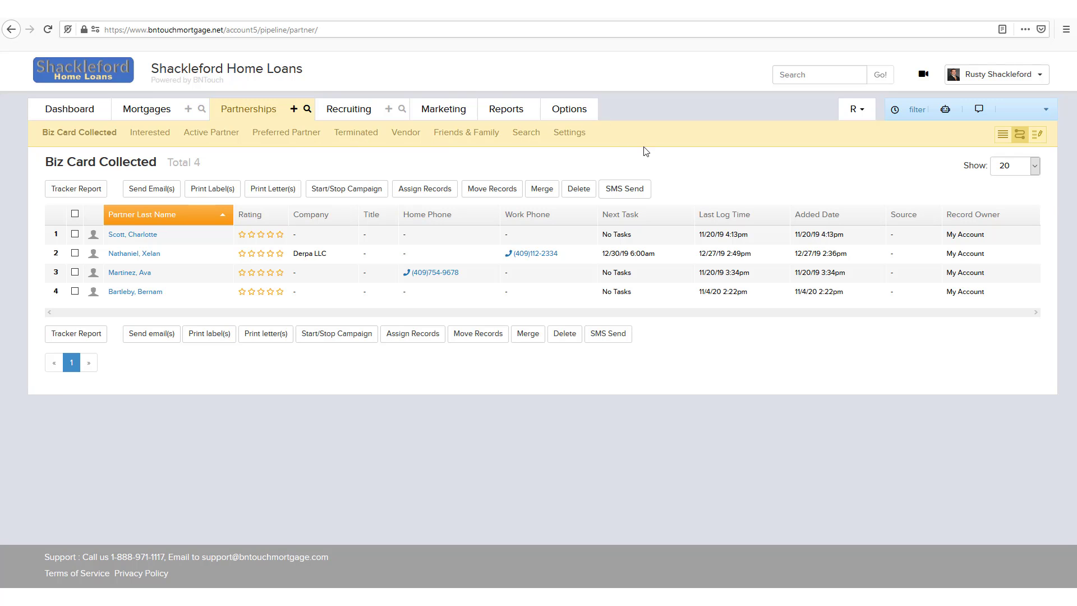
click(214, 142)
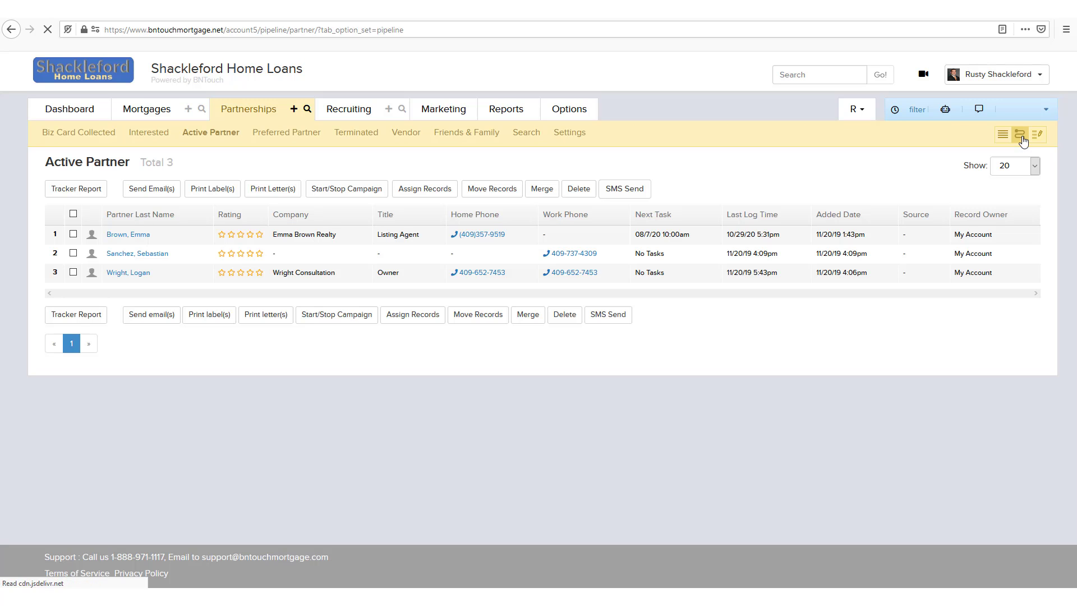
click(71, 135)
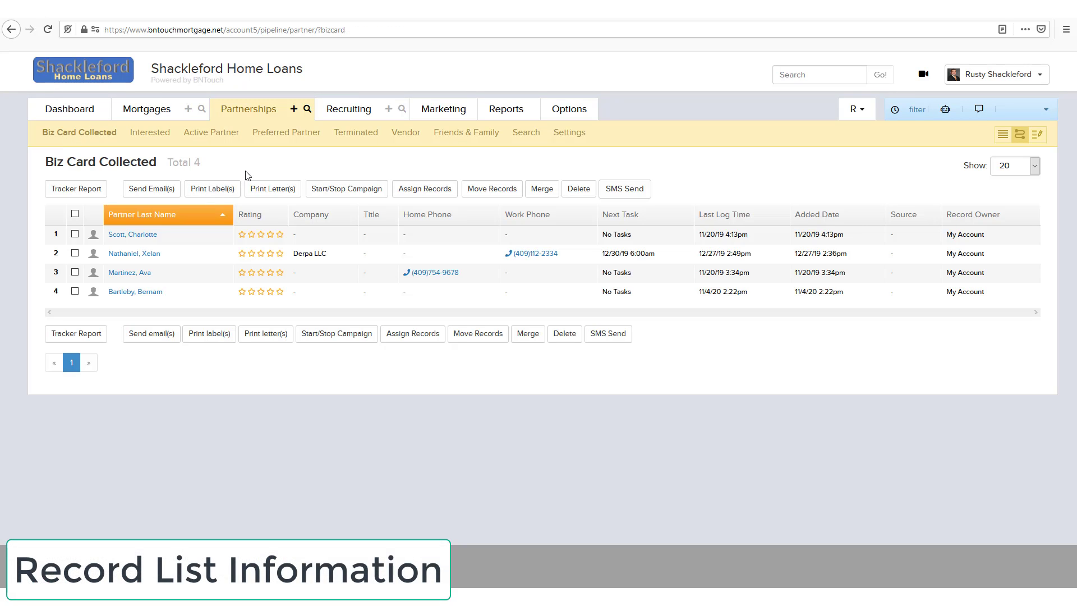
Select the first two Biz Card Collected records and check the available records-per-page options.
click(76, 255)
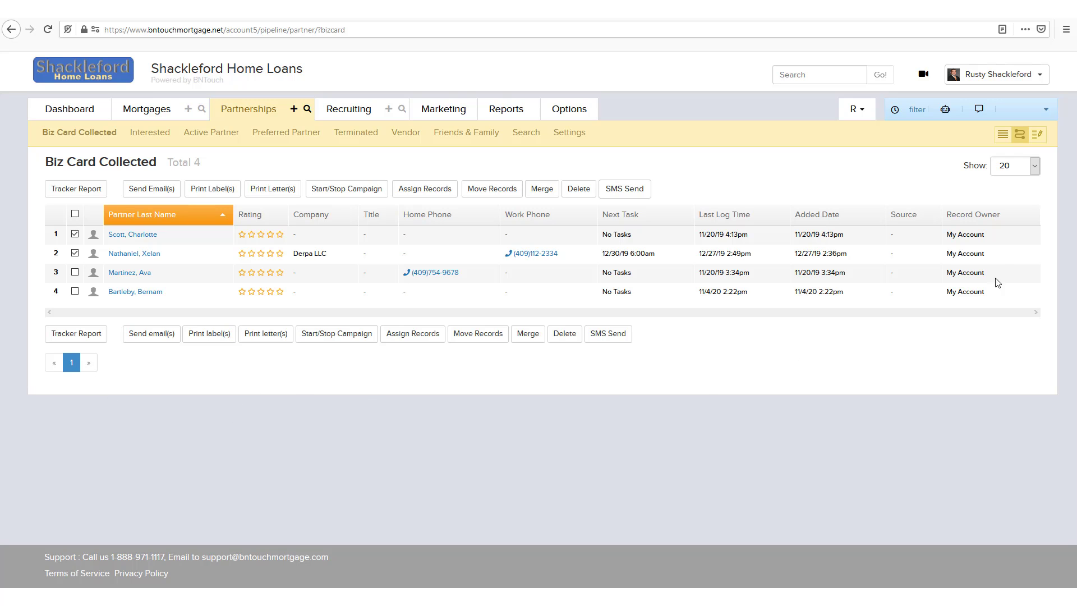
click(1019, 169)
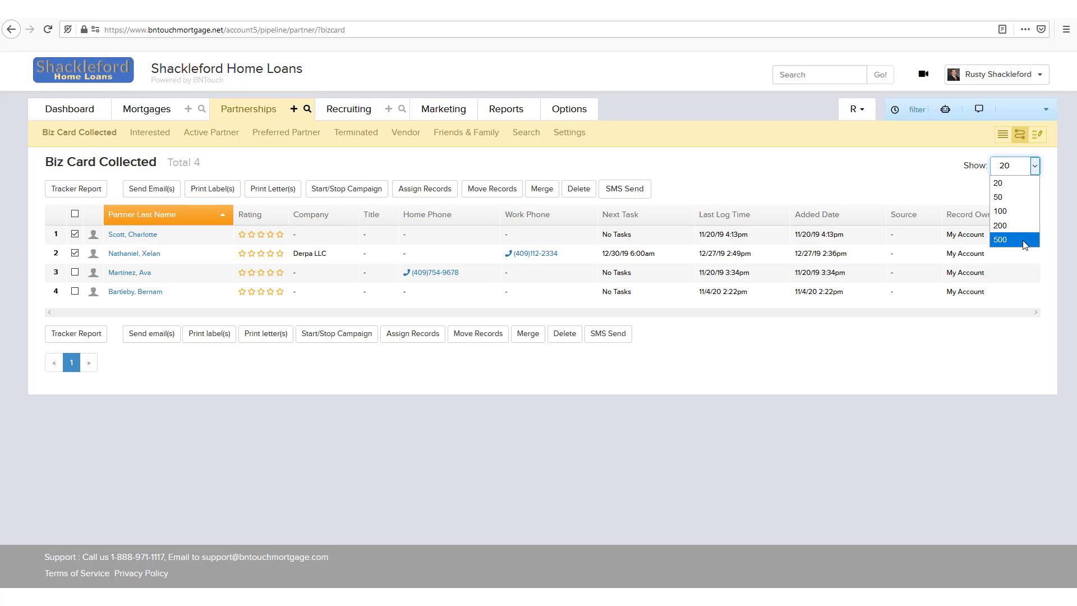
click(945, 198)
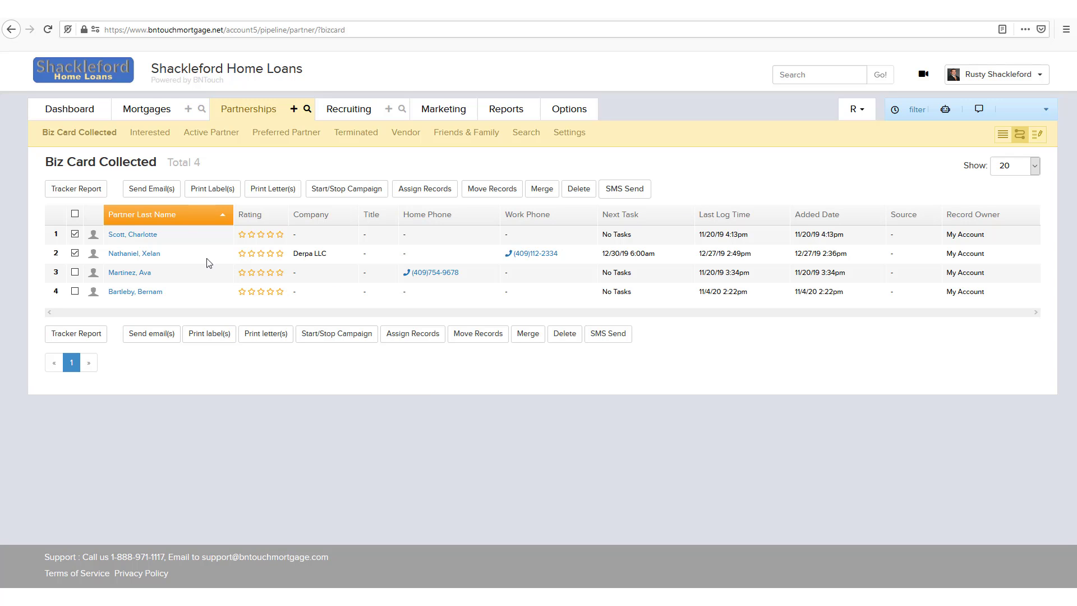
Reverse the list's sort order by Partner Last Name and restore the original order.
click(178, 215)
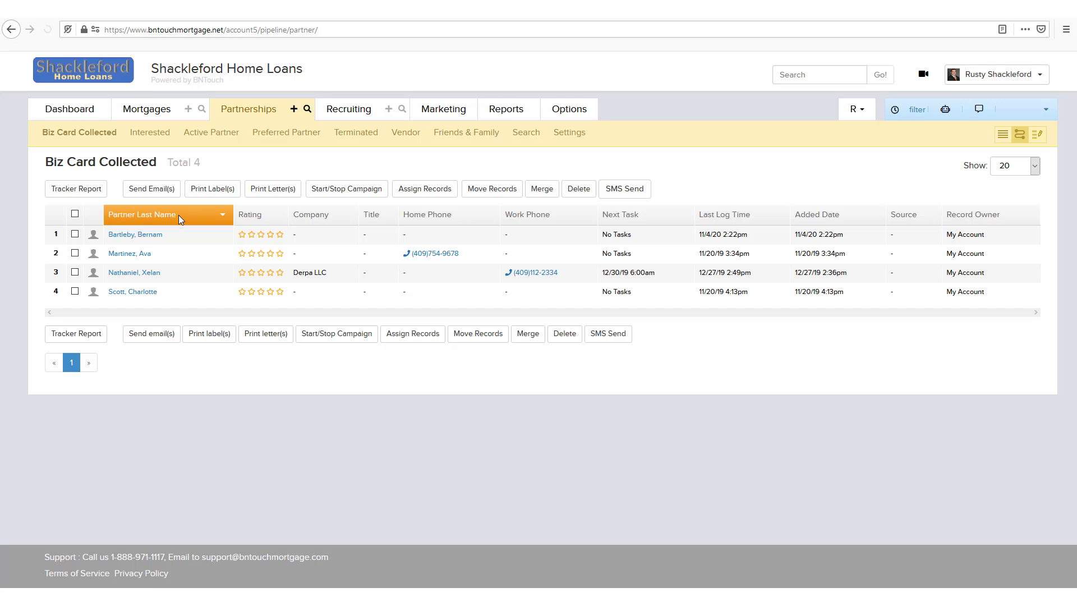
click(178, 214)
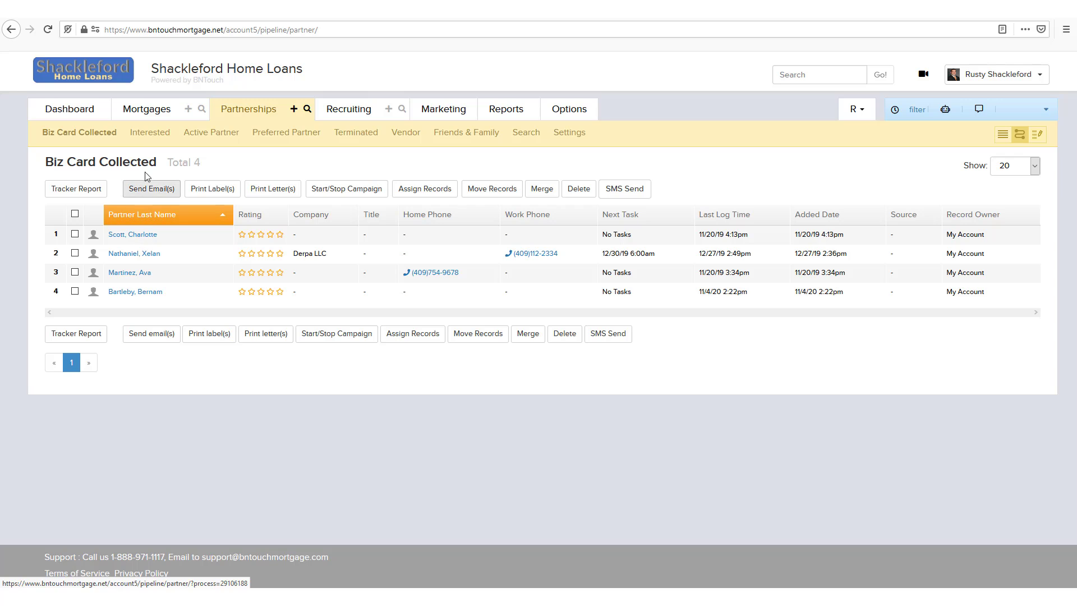
View the details of a partner in the Interested list and return to the partnerships list.
click(145, 141)
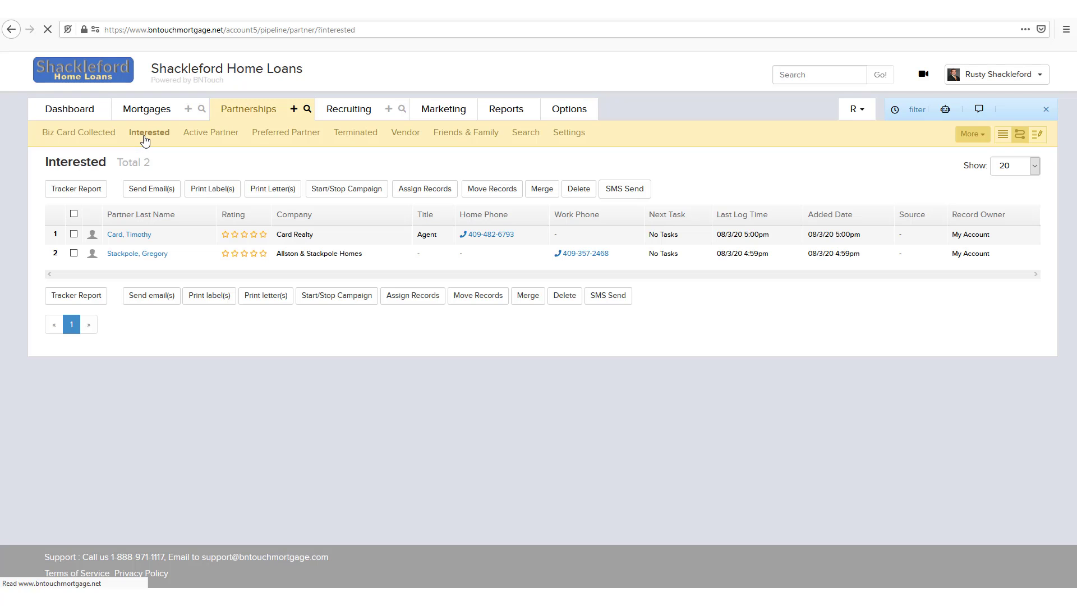
click(134, 245)
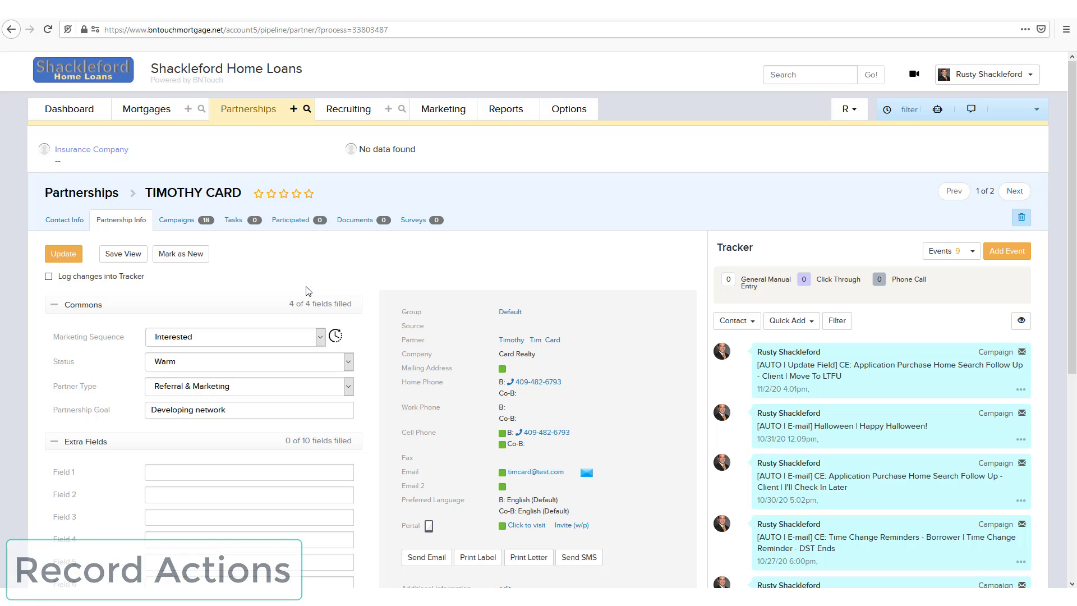
click(261, 121)
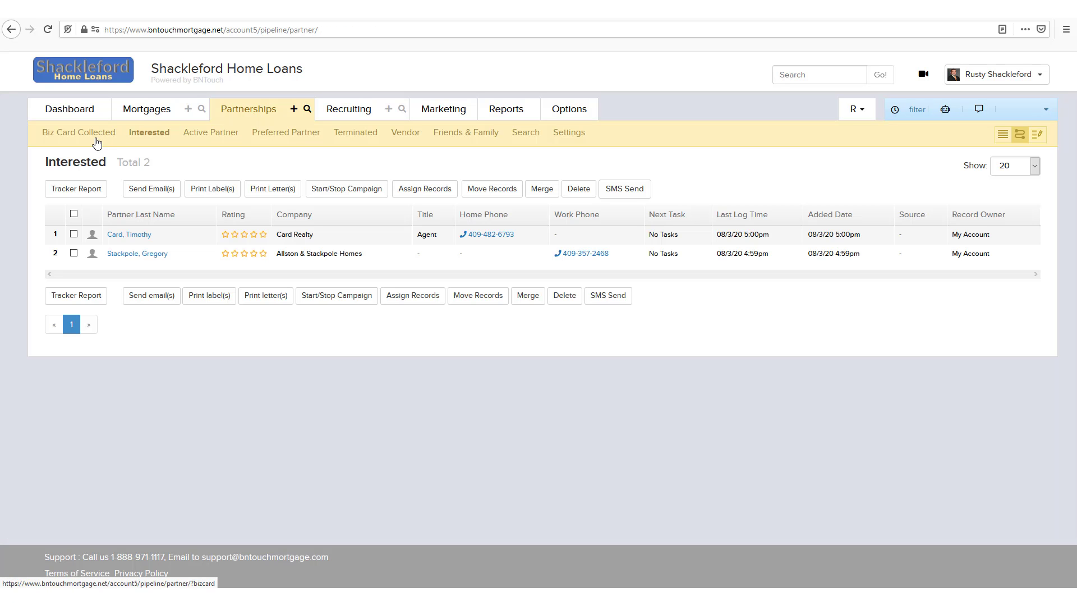
Select the first two partner records in the Biz Card Collected list.
click(96, 141)
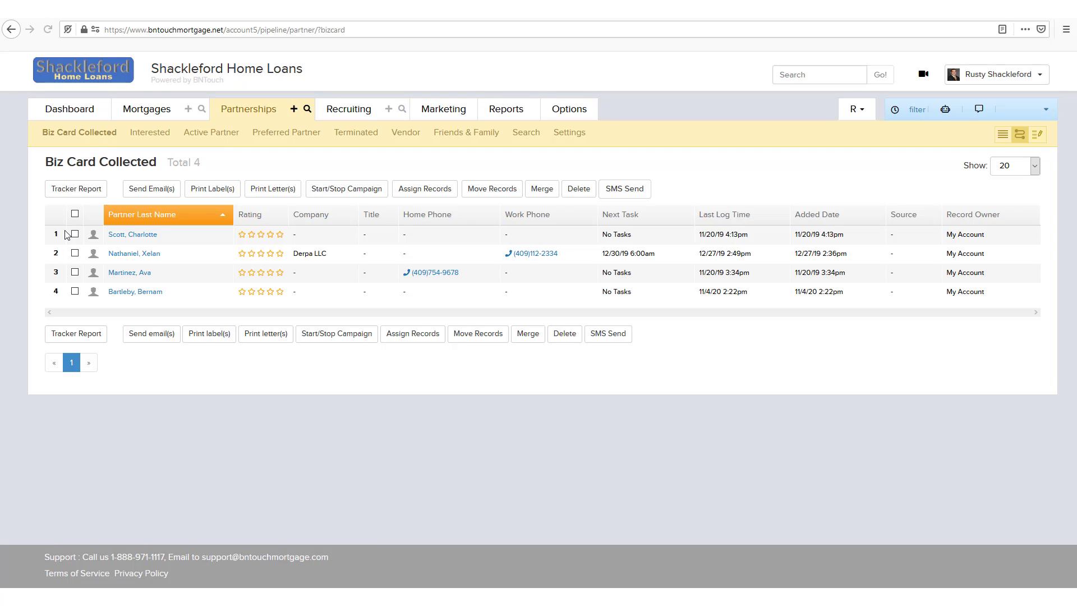
click(75, 235)
click(1019, 80)
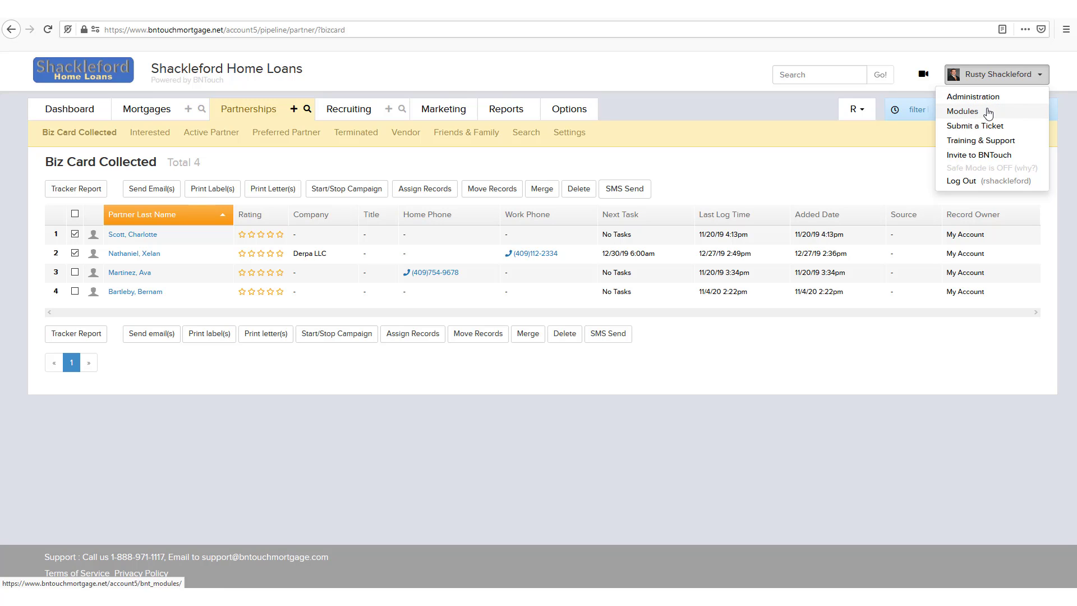
click(685, 187)
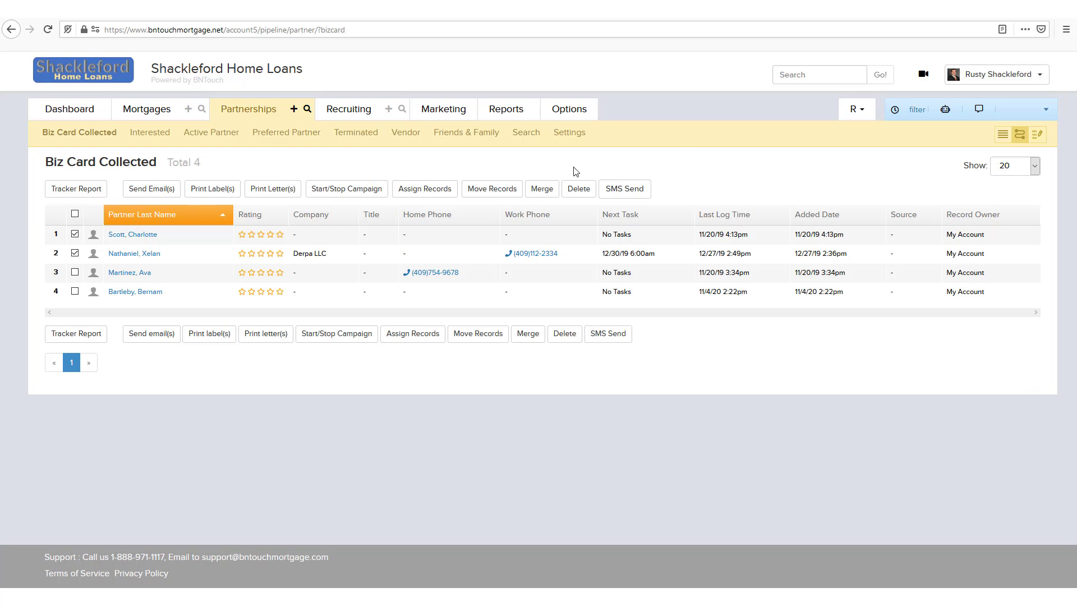
Examine the event details in the Tracker Report for the two selected partners and leave the report.
click(91, 199)
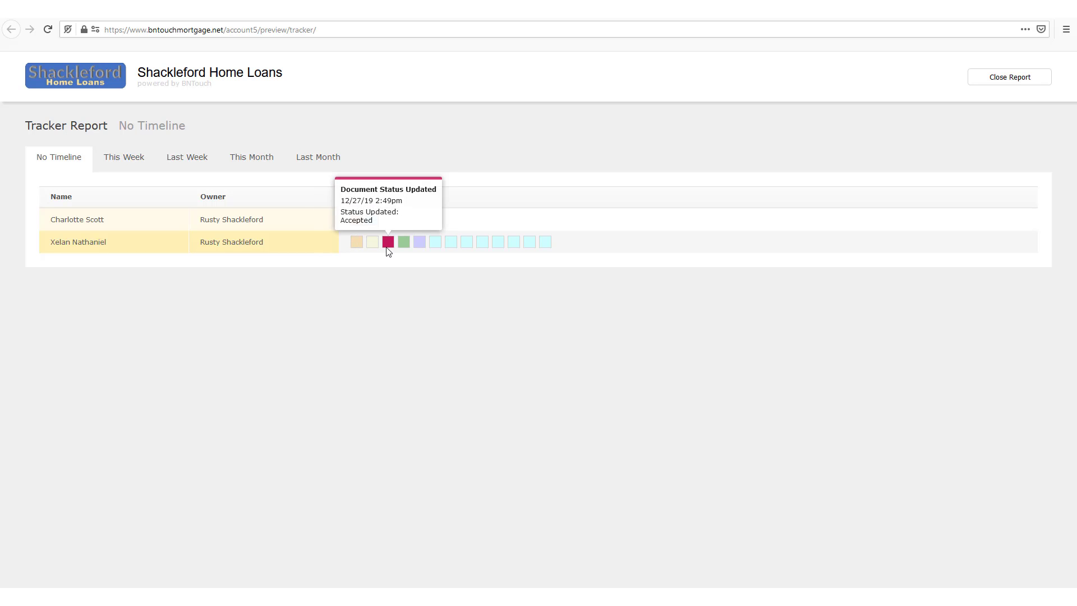
mouse_move(409, 250)
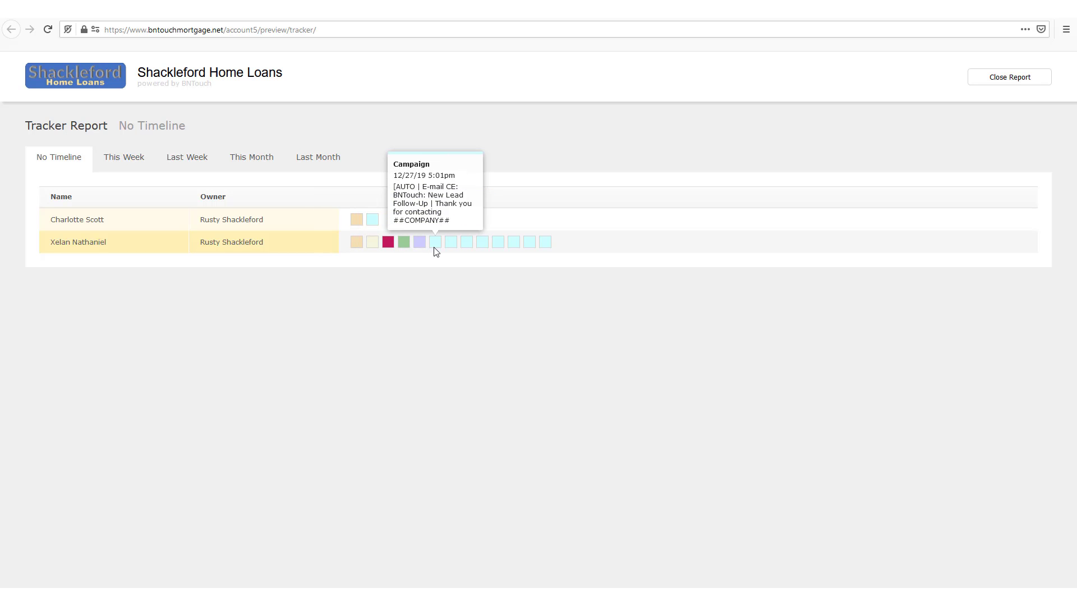
mouse_move(455, 251)
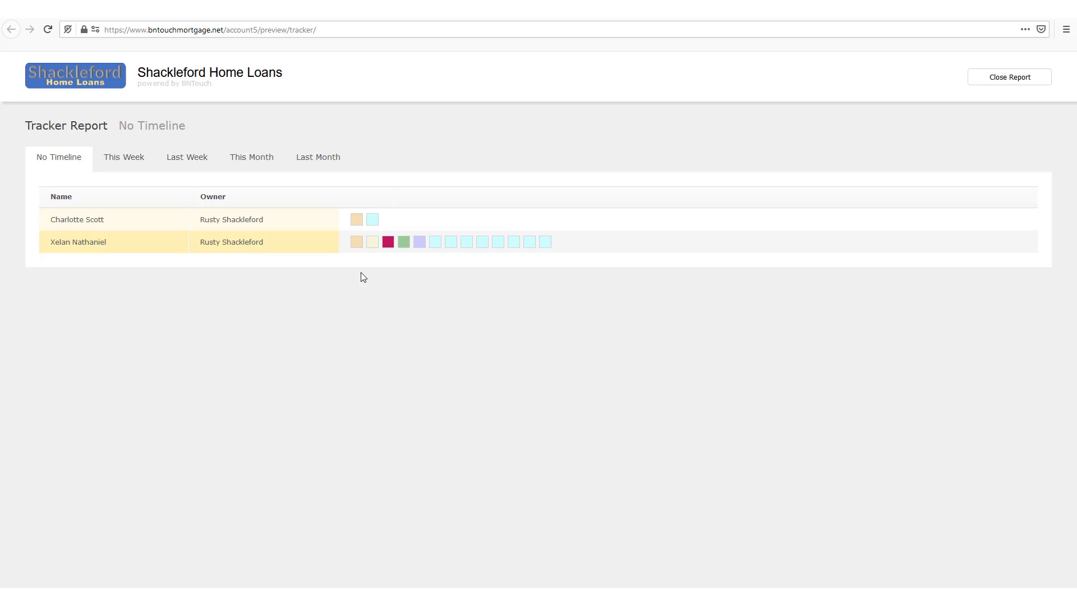
click(242, 12)
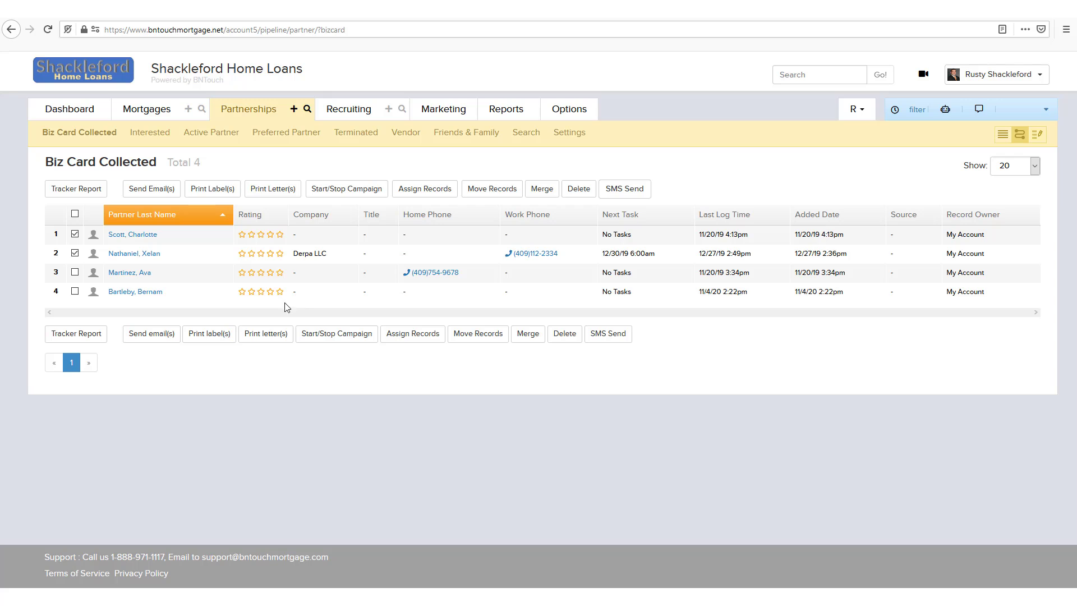
Open the bulk e-mail option for the two selected partners.
click(169, 188)
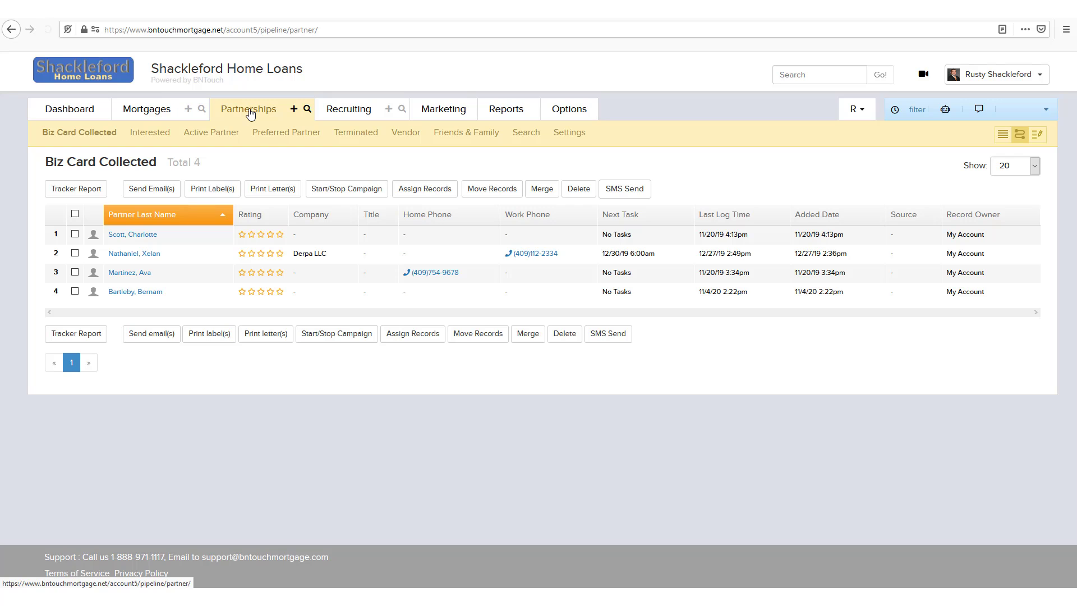
View the printable letter and flyer templates for the second and third partners, and return to the partnerships list.
click(74, 253)
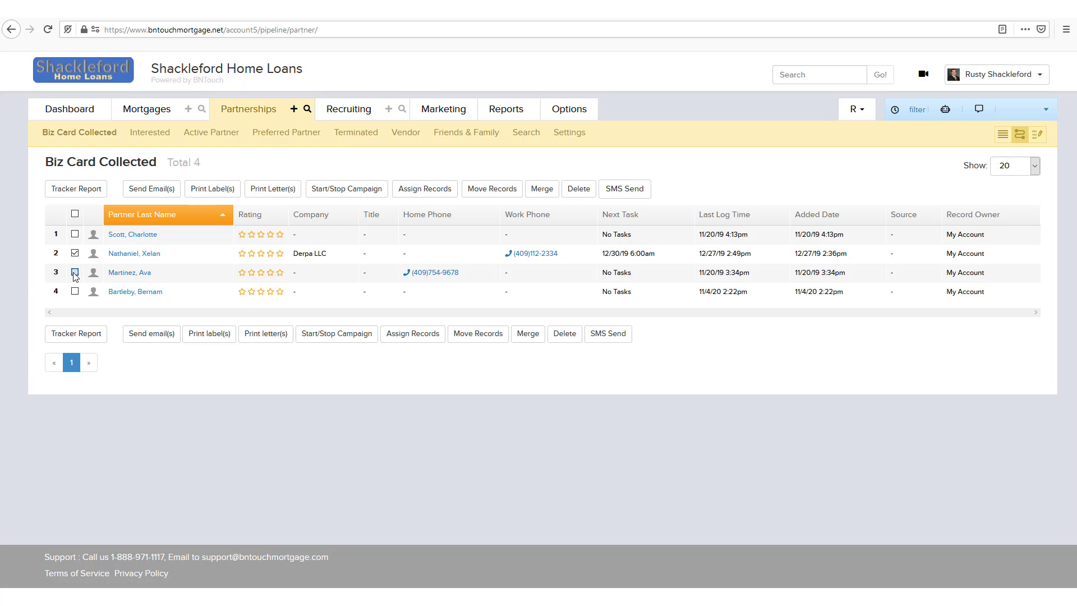
click(75, 272)
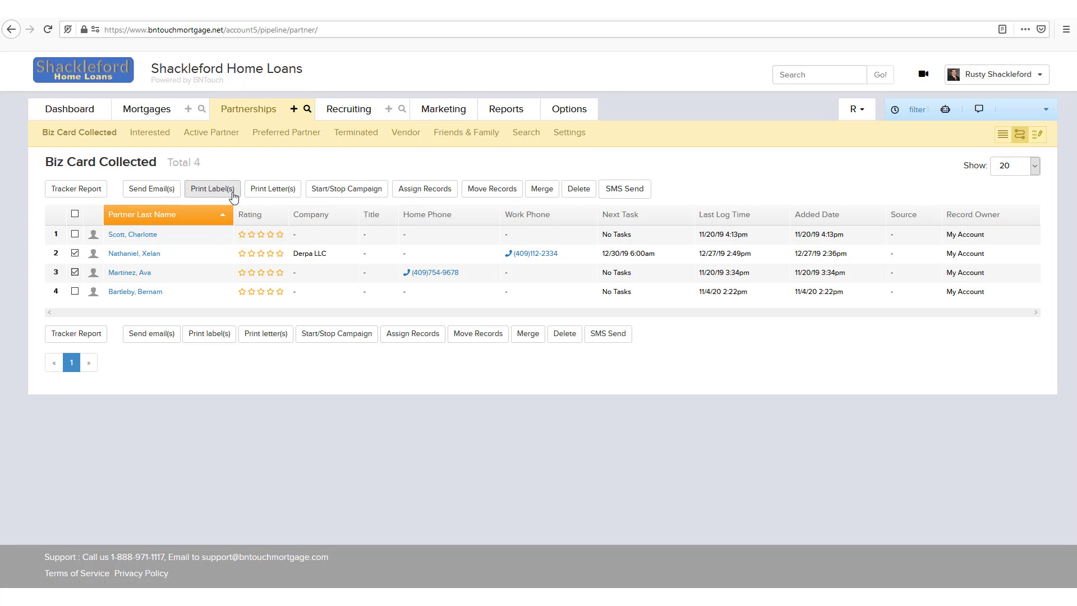
click(273, 190)
click(330, 316)
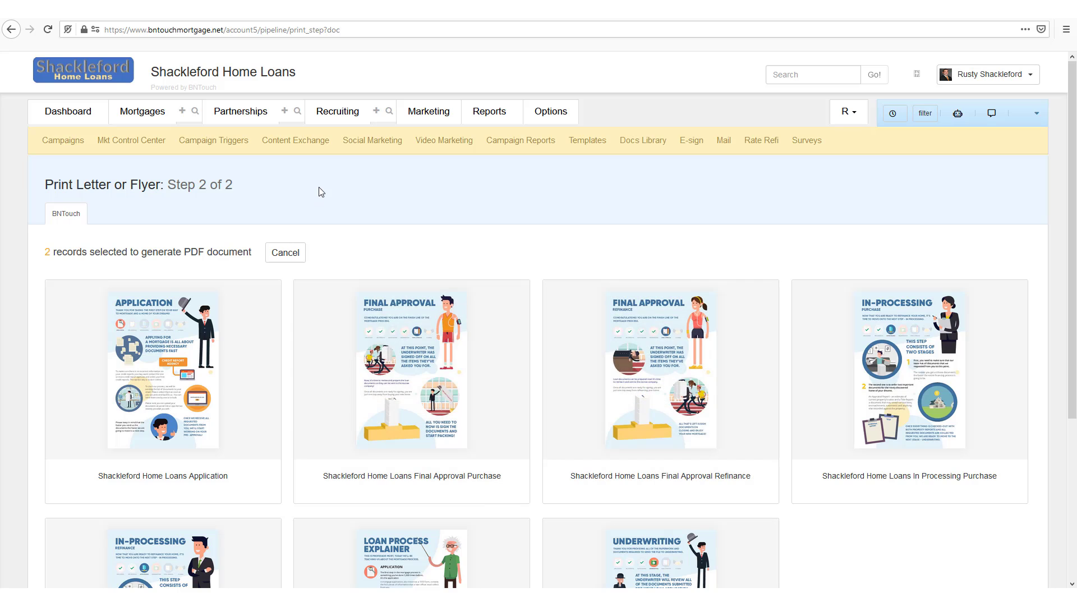
click(242, 116)
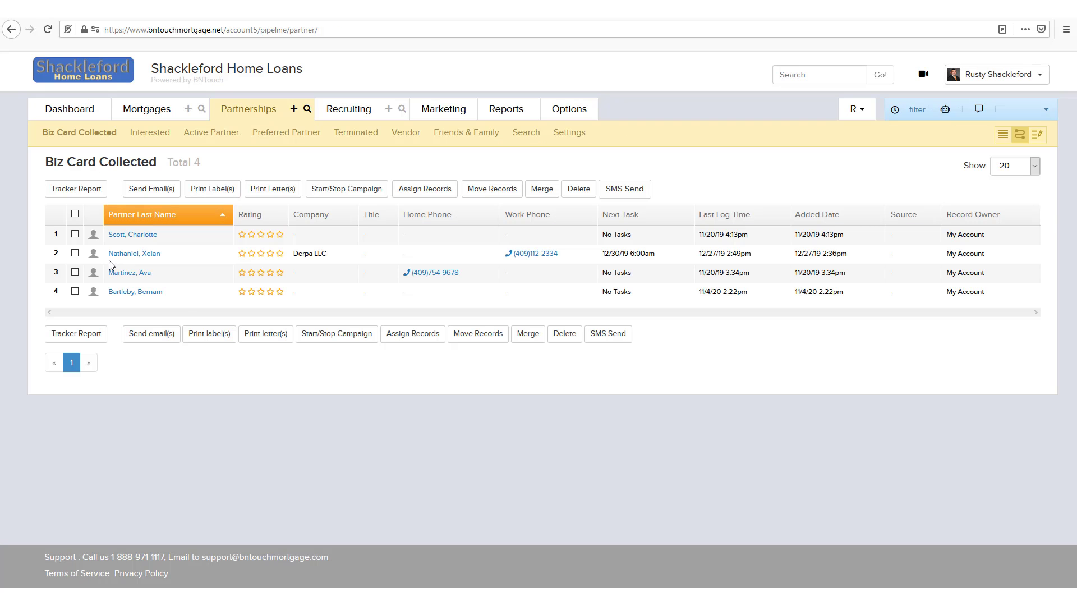
Set up the "CE: BNTouch: Weekly Market Update" campaign for the second partner with start date 11/09/2020, and return to the list without starting it.
click(75, 253)
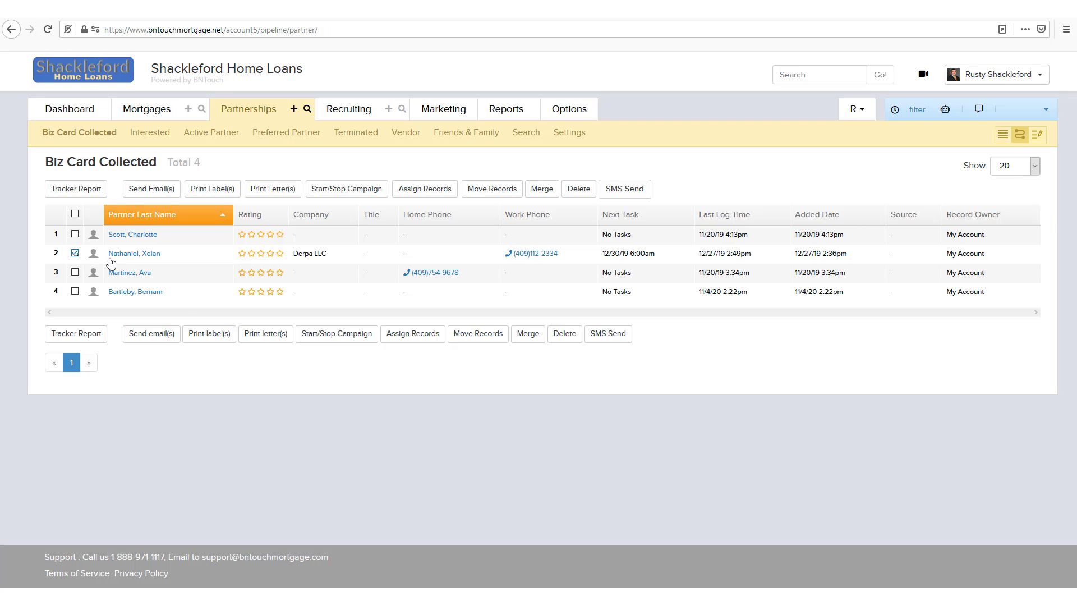
click(338, 188)
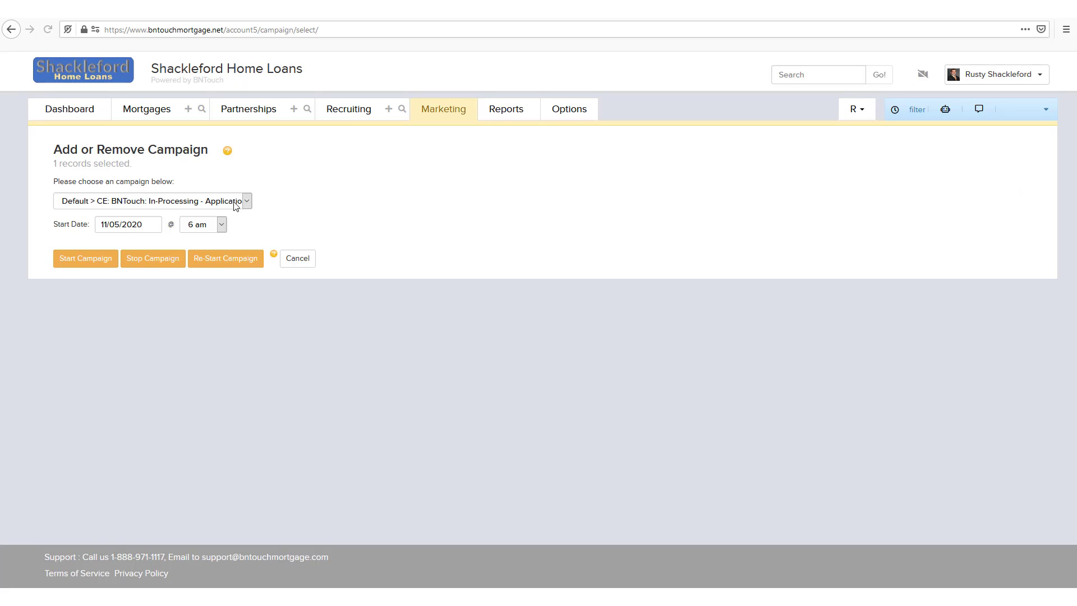
click(230, 202)
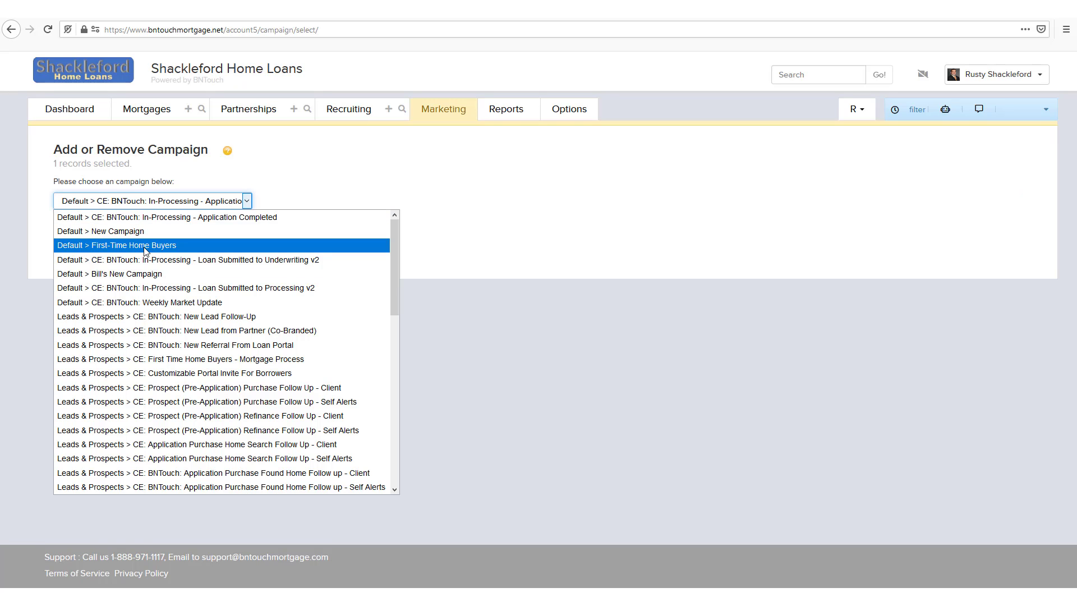
click(116, 303)
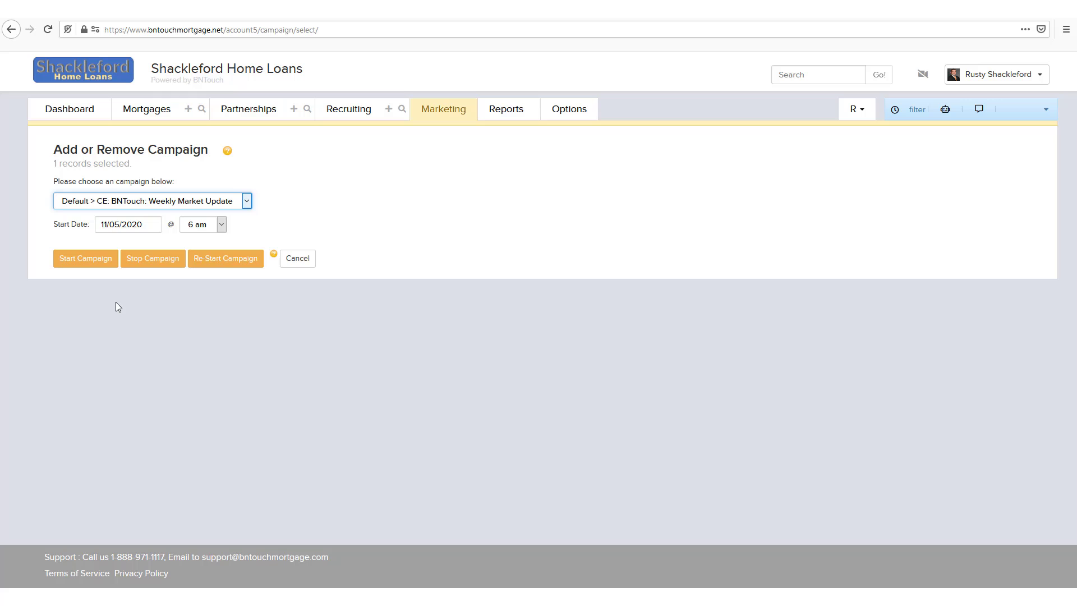
click(111, 229)
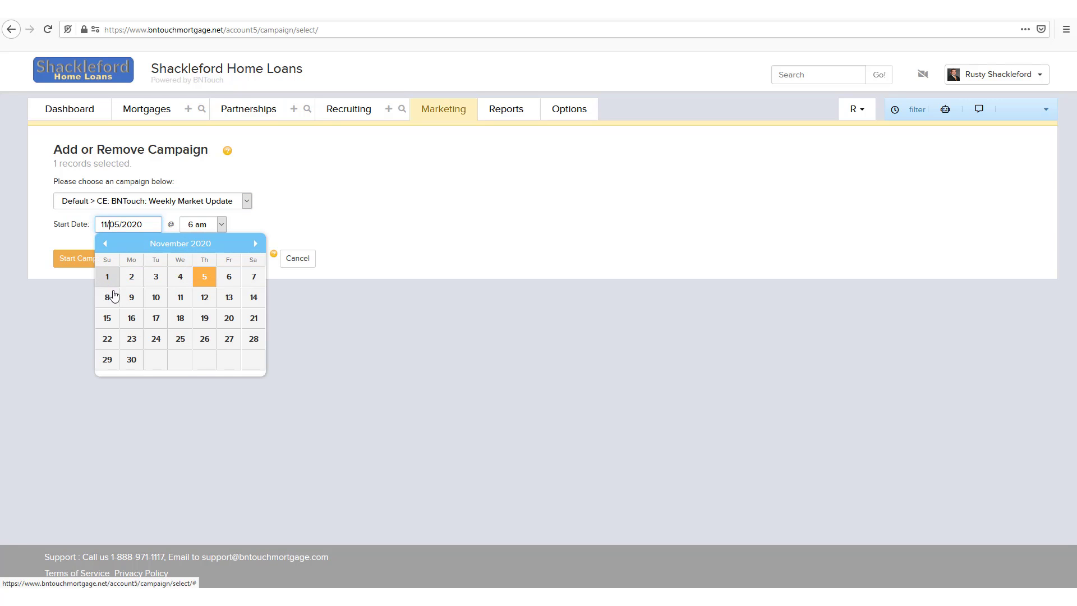
click(132, 297)
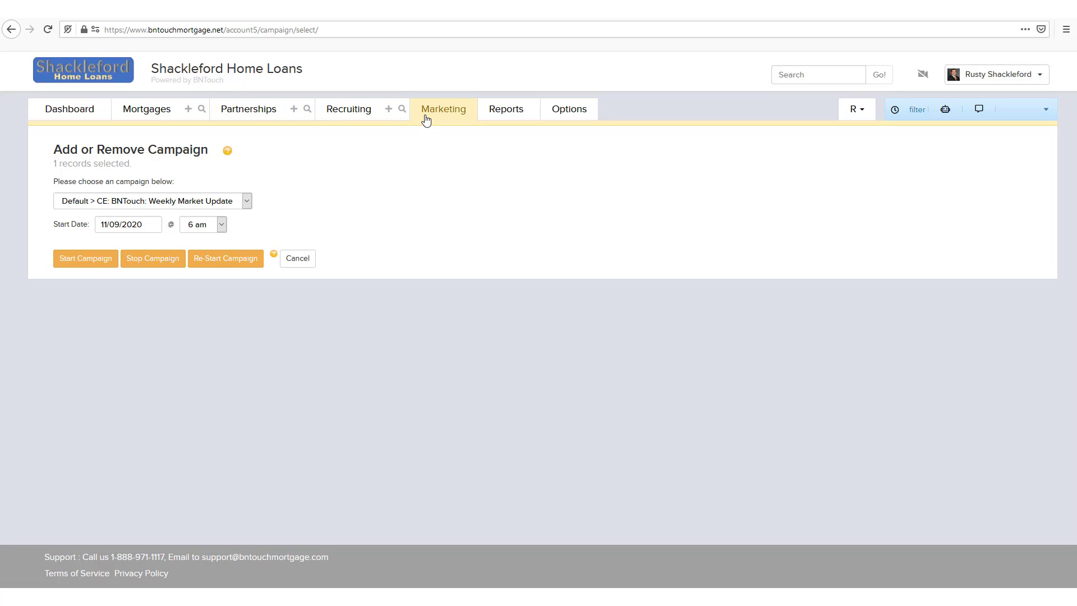
click(259, 117)
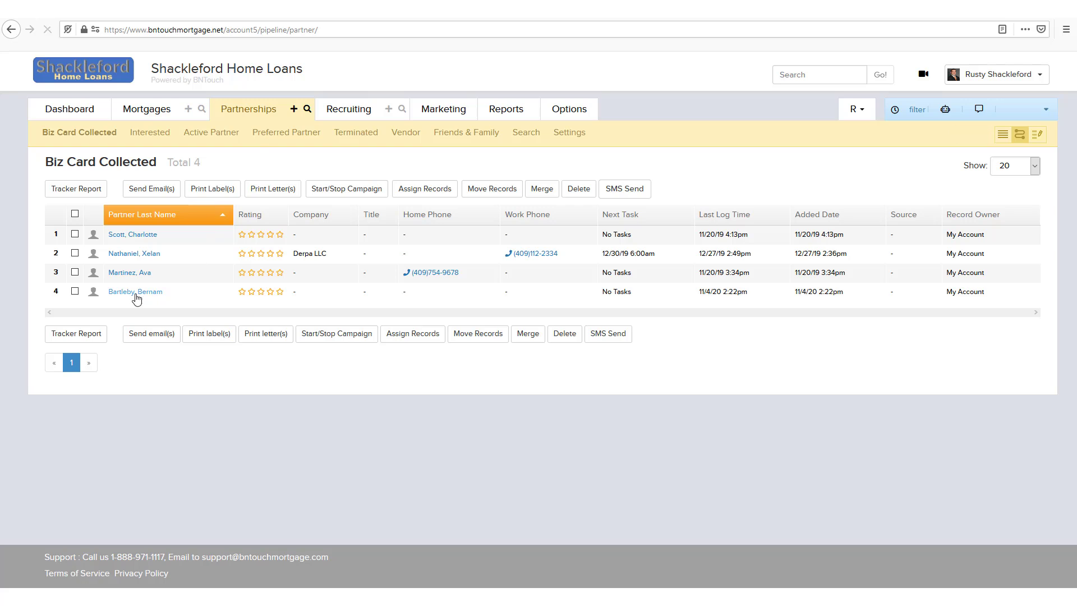
View the accounts available for assigning the two selected partner records, and cancel the assignment.
click(74, 234)
click(424, 191)
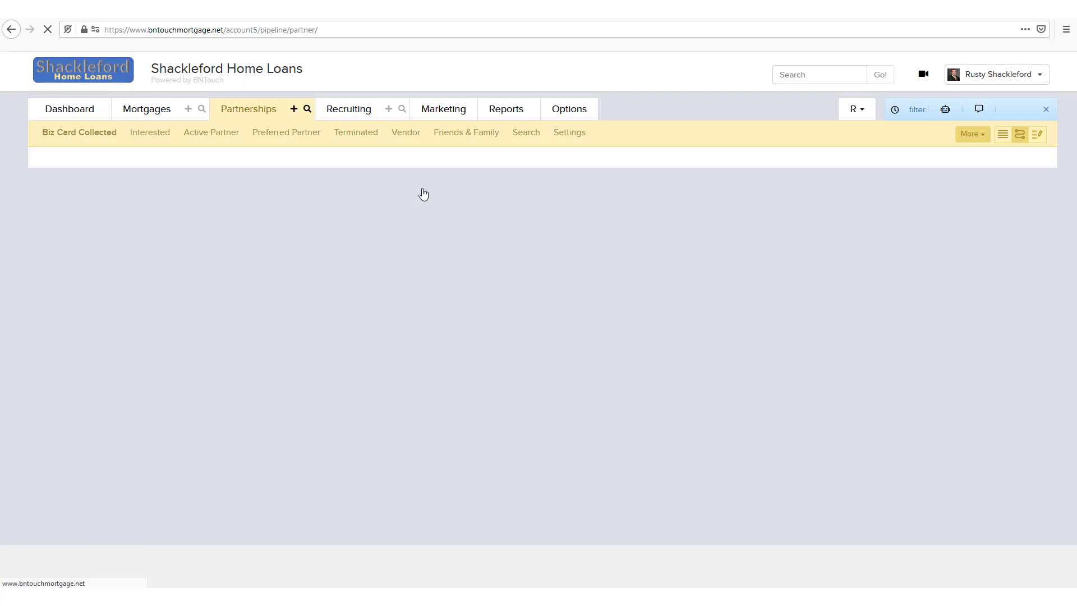
click(132, 199)
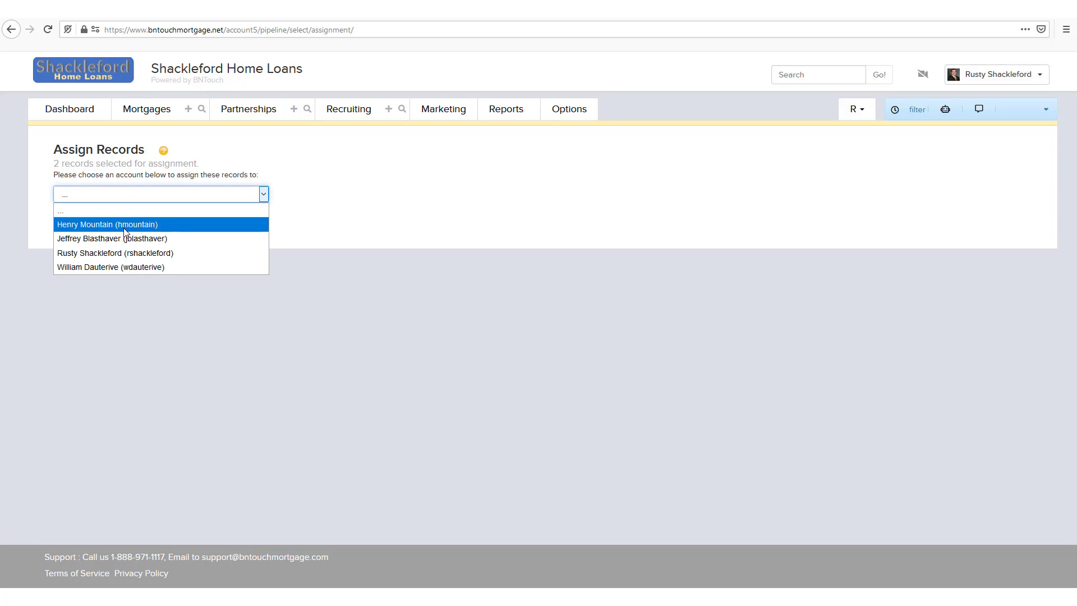
click(172, 290)
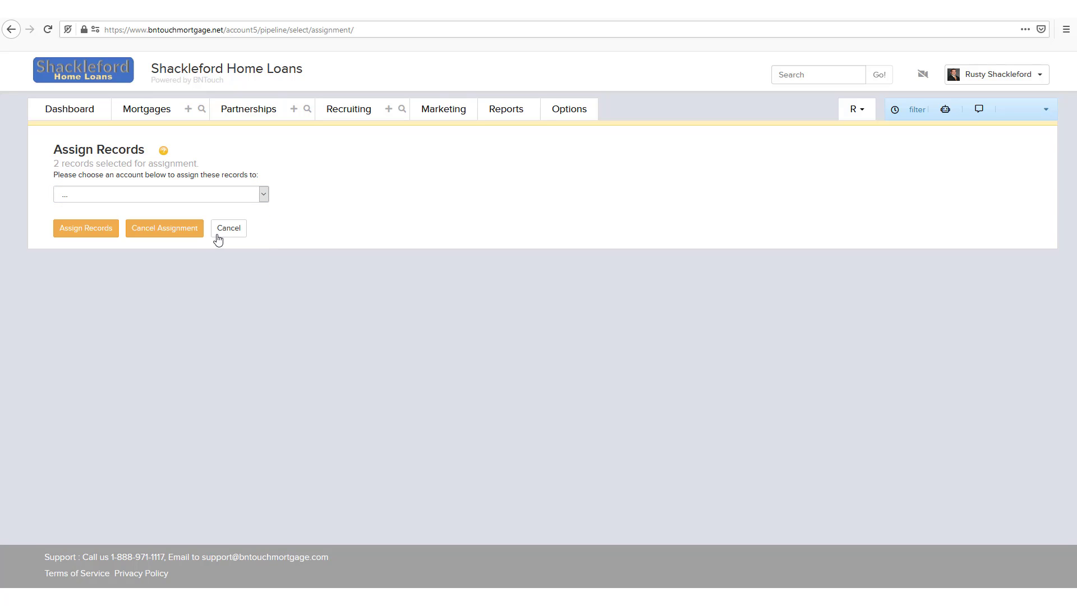
click(219, 233)
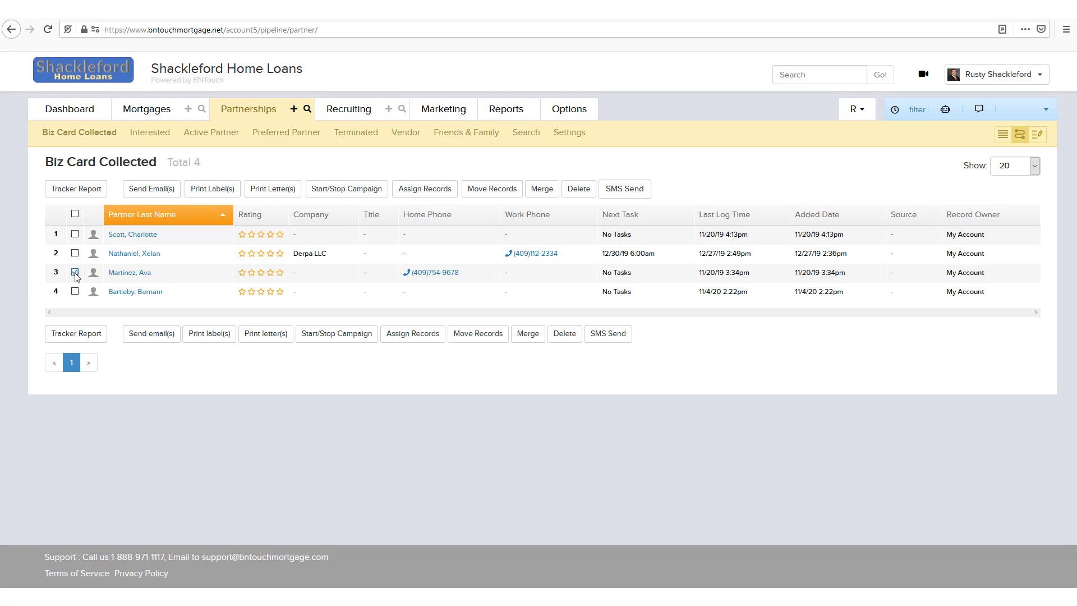
Move the third partner to the Active Partner pipeline sequence and the Top Realtors/RE Agents and Insurance Agents groups.
click(480, 190)
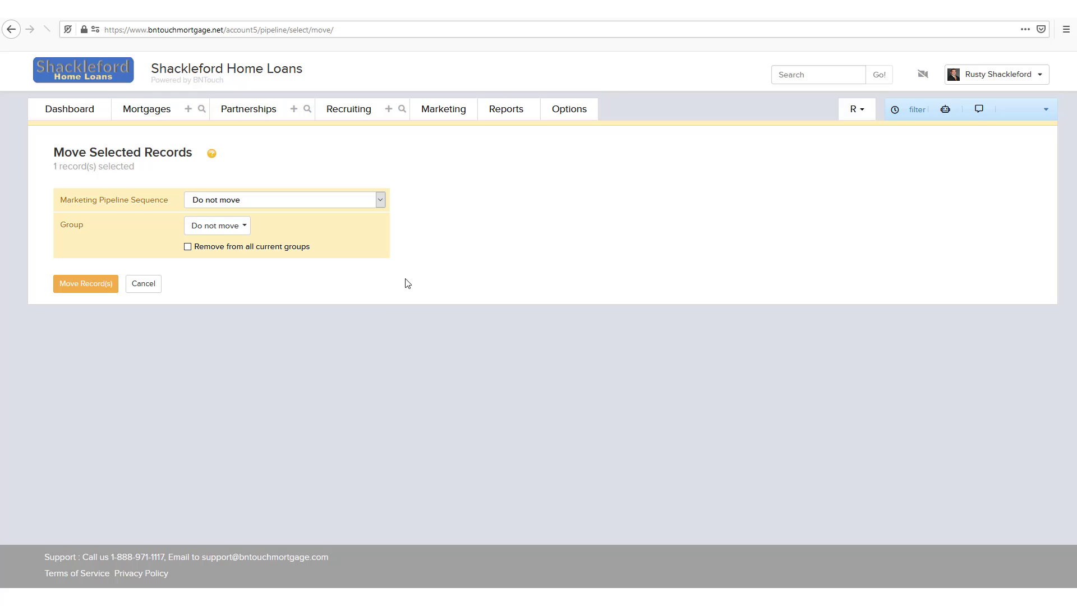
click(218, 201)
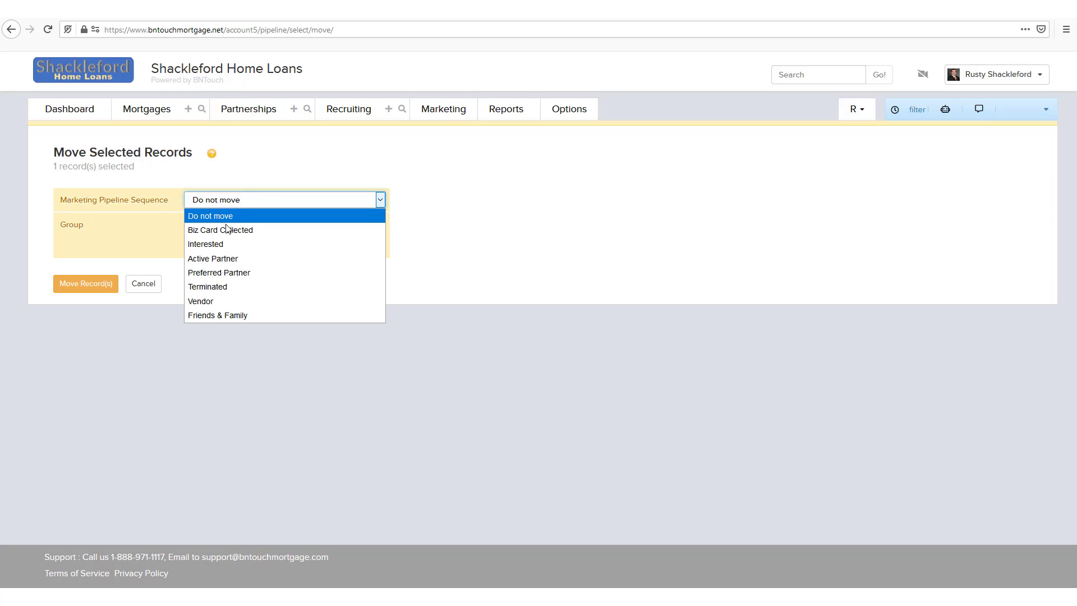
click(209, 258)
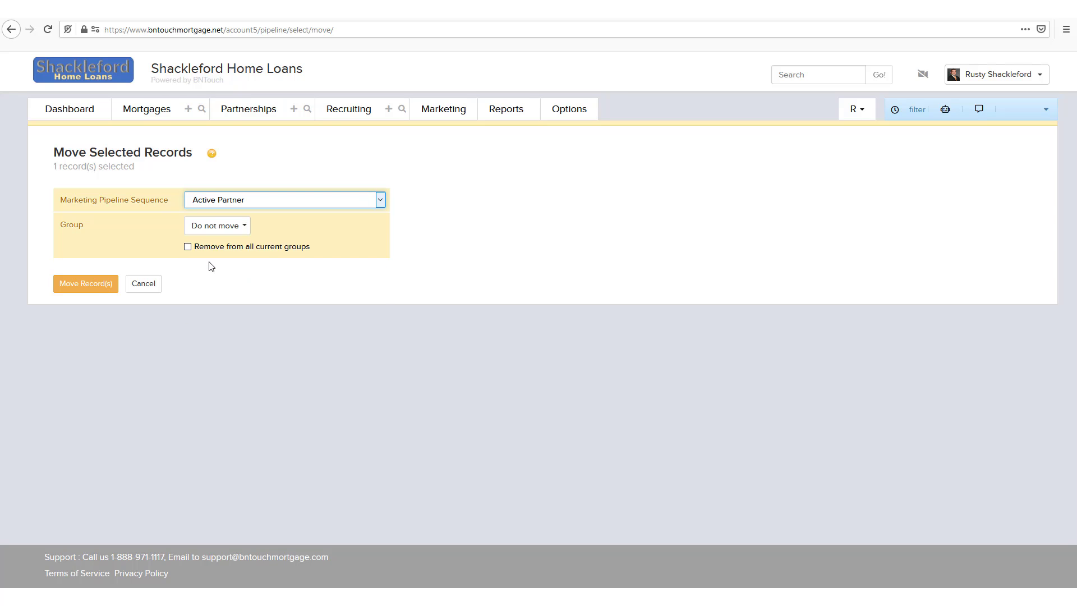
click(211, 227)
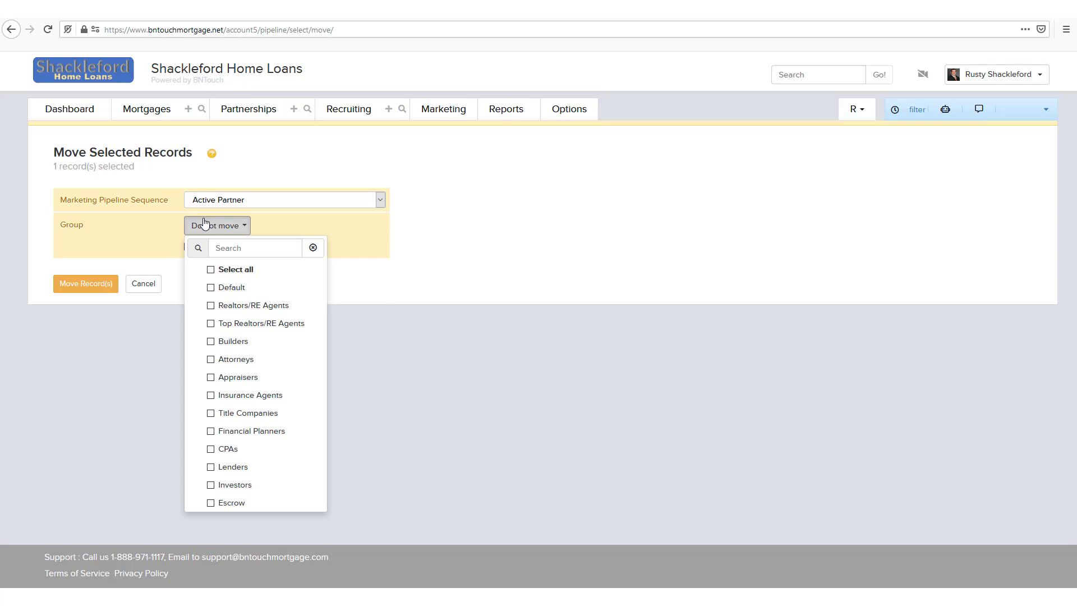
click(213, 324)
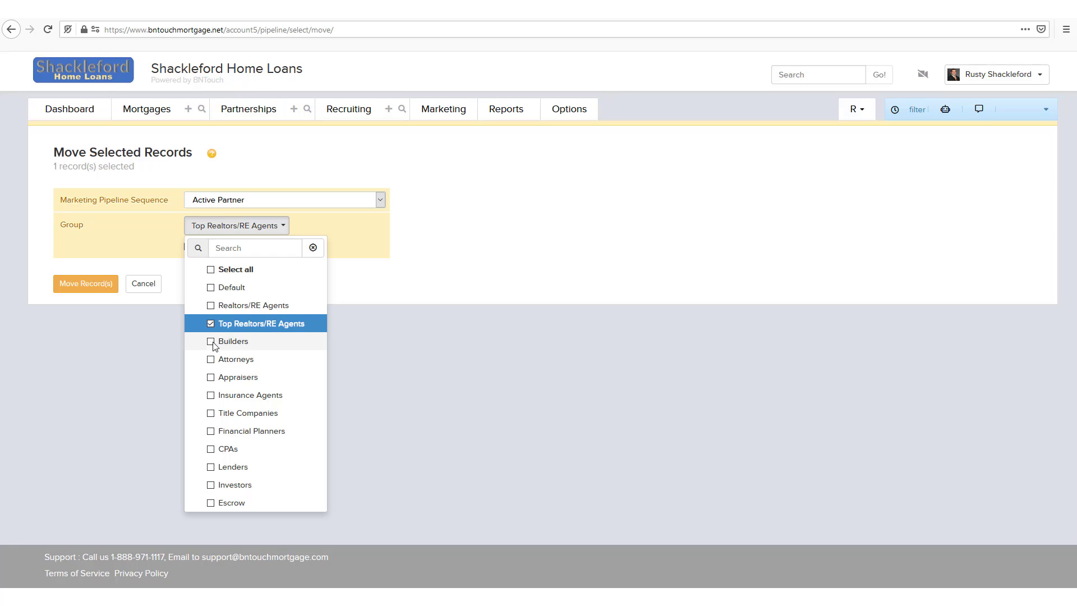
click(211, 395)
click(163, 385)
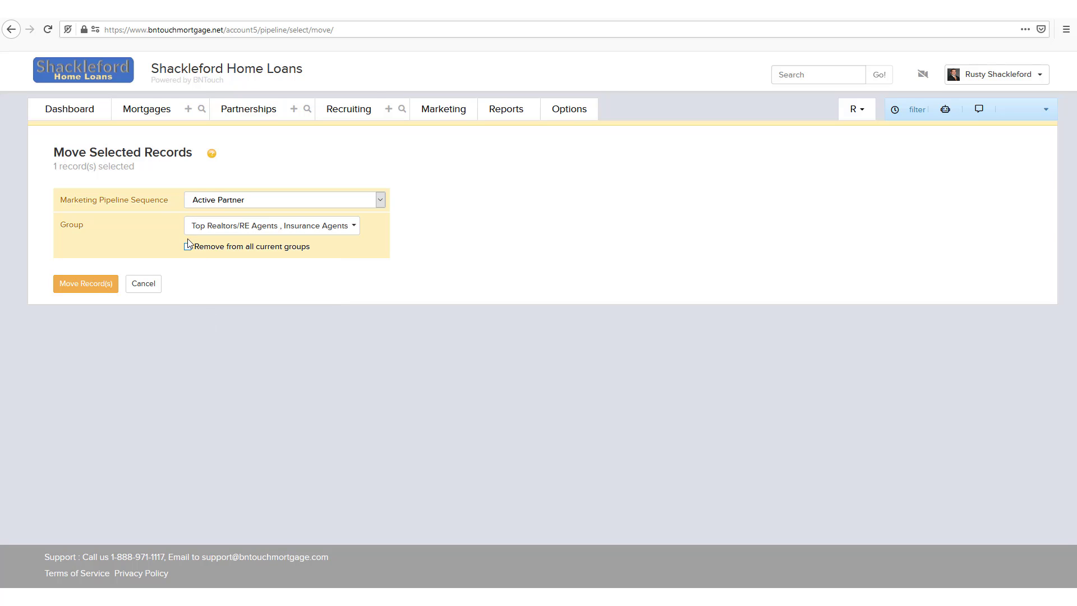
click(107, 284)
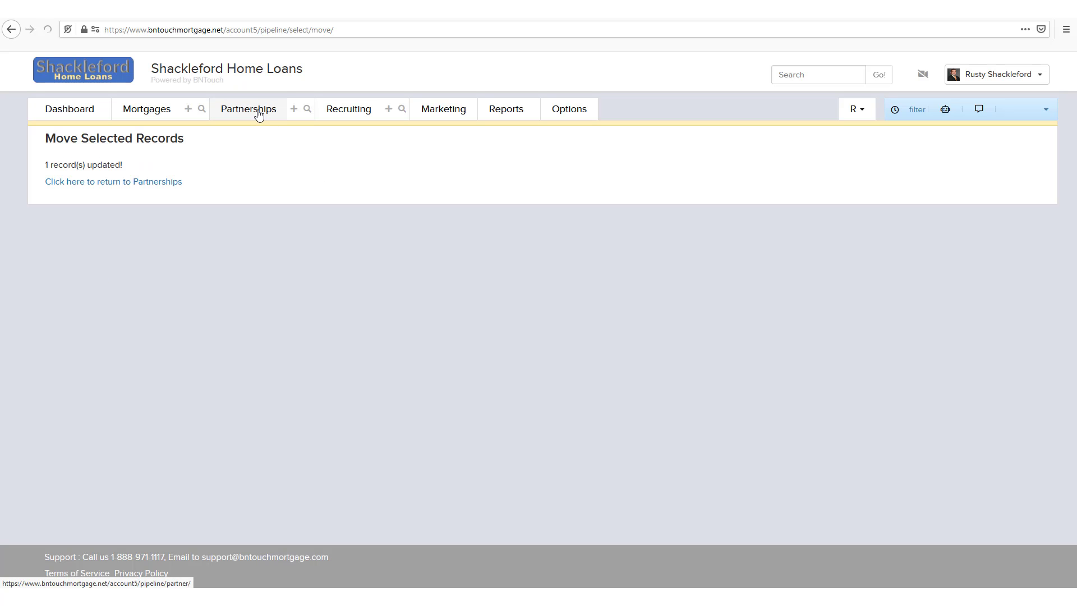
Set up a merge of the second and third partners with the first name from Record #2 and last name from Record #1, without merging.
click(257, 112)
click(75, 272)
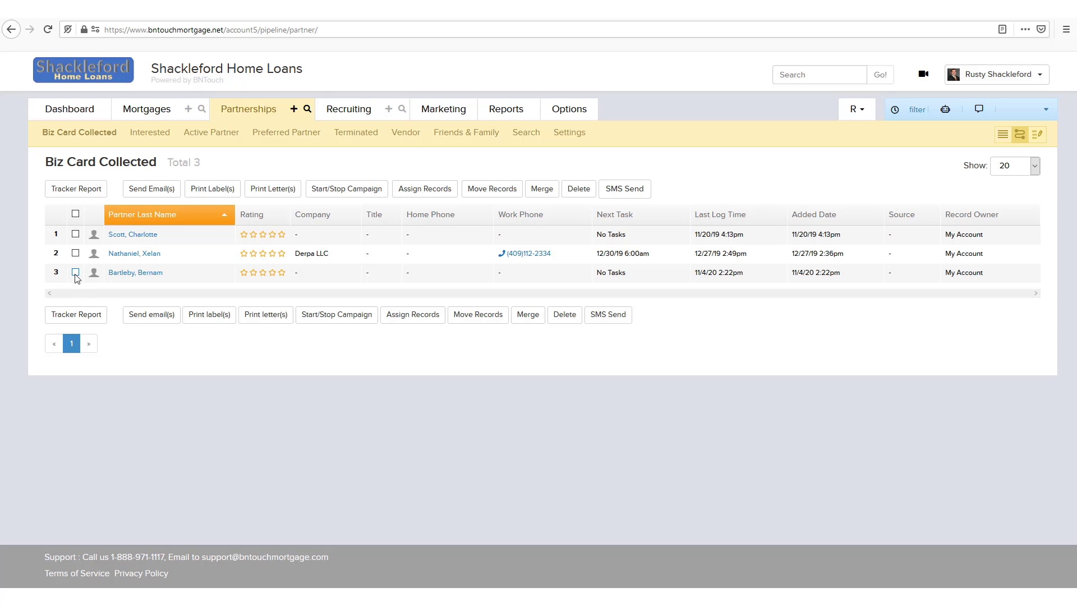
click(552, 192)
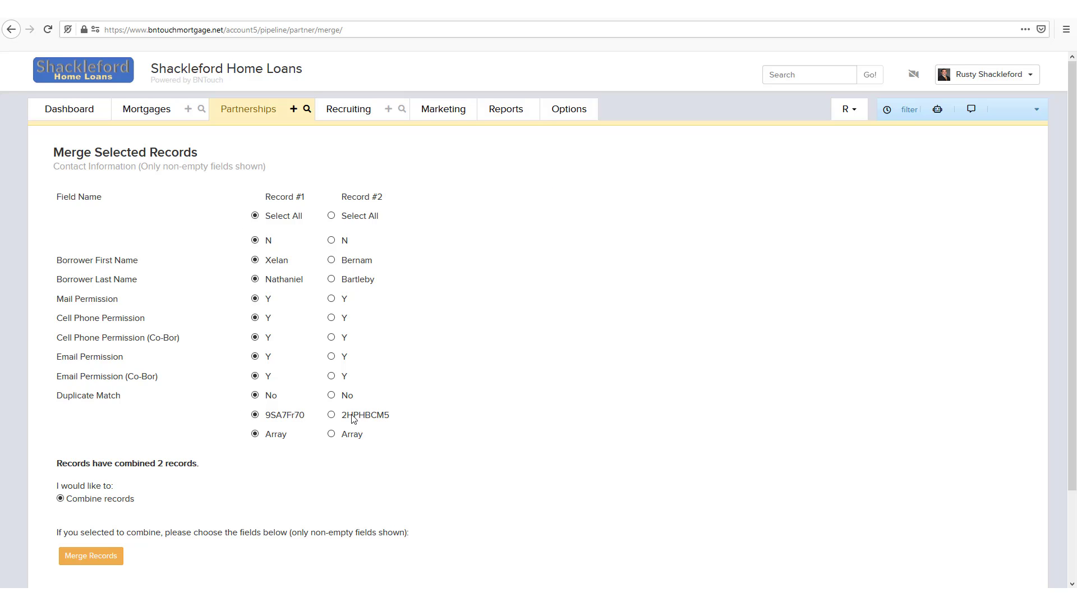
click(331, 260)
click(332, 279)
click(255, 280)
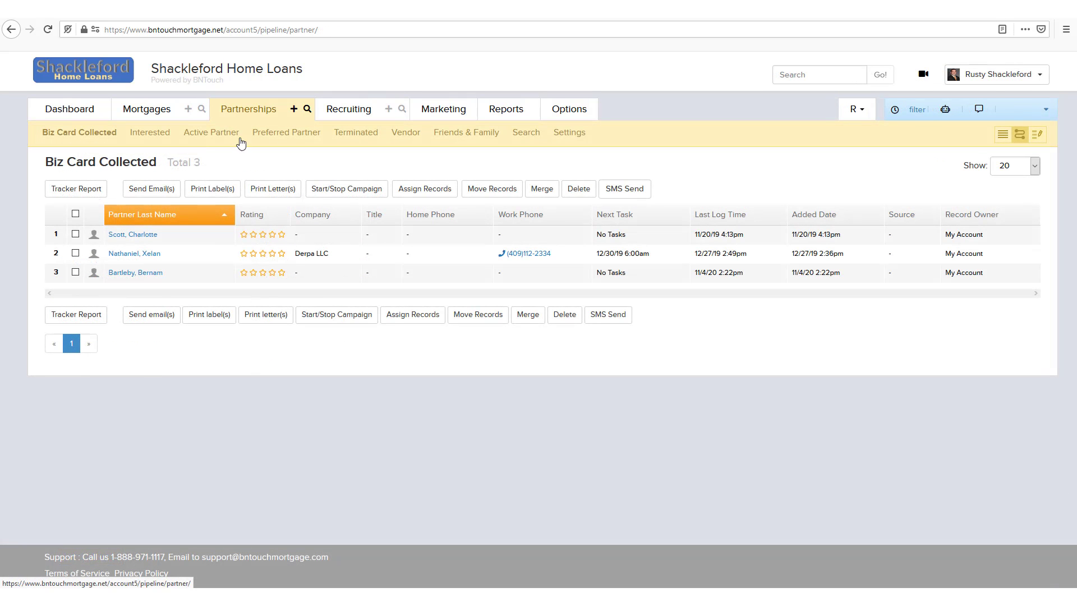
Send the SMS text "Hello there!" to the second and third partners in the Biz Card Collected list.
click(75, 272)
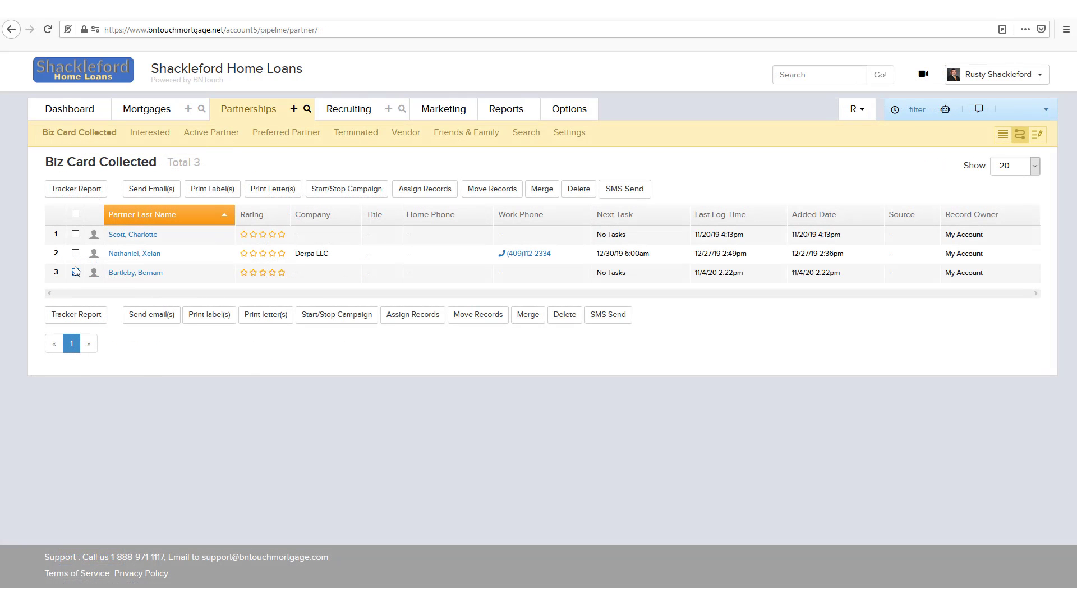
click(76, 253)
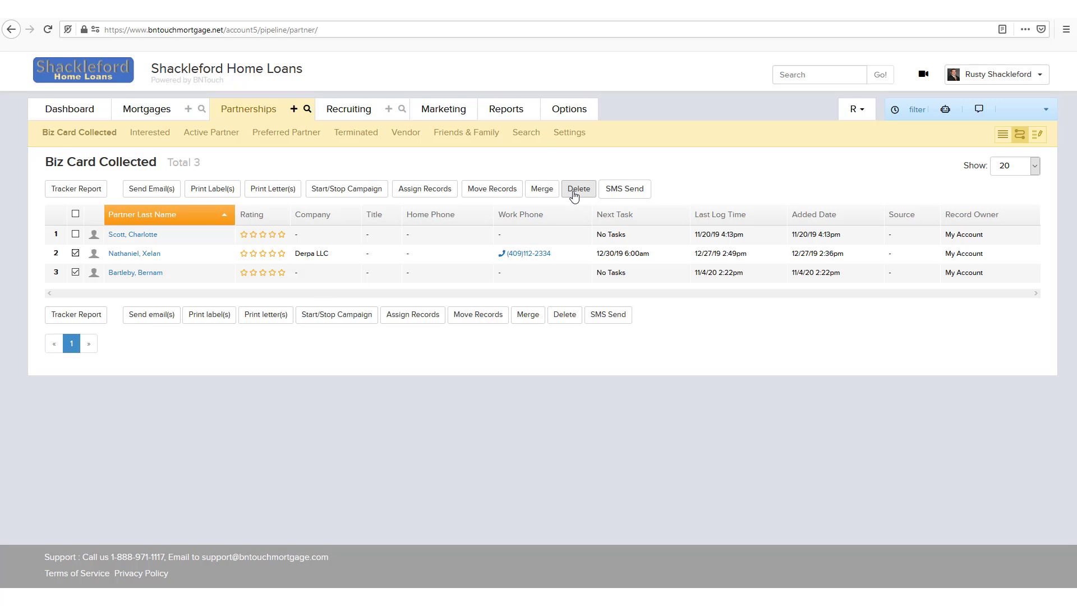
click(625, 189)
click(508, 262)
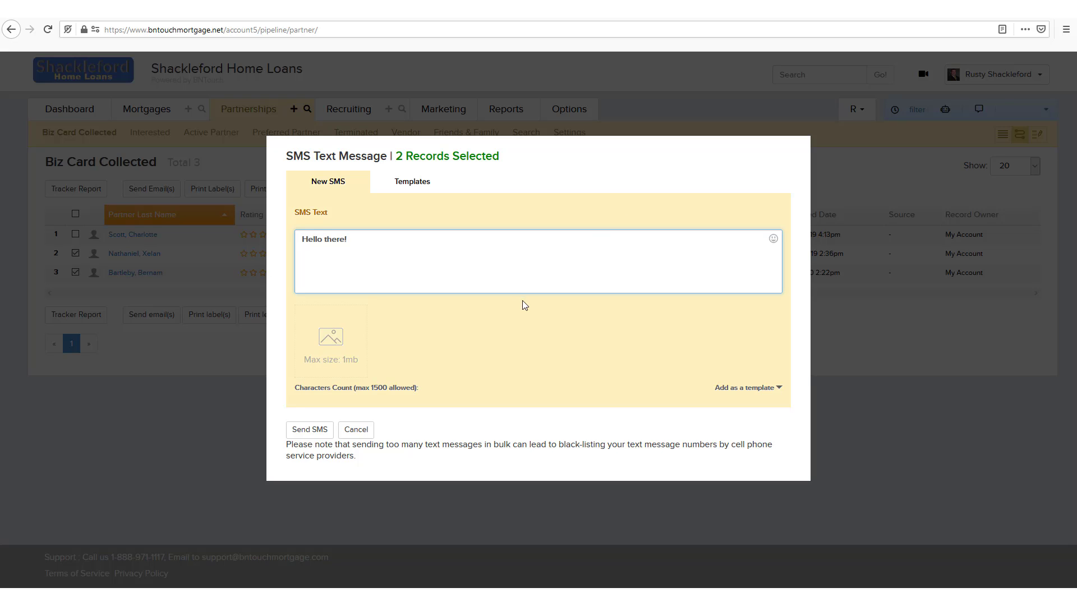
click(510, 313)
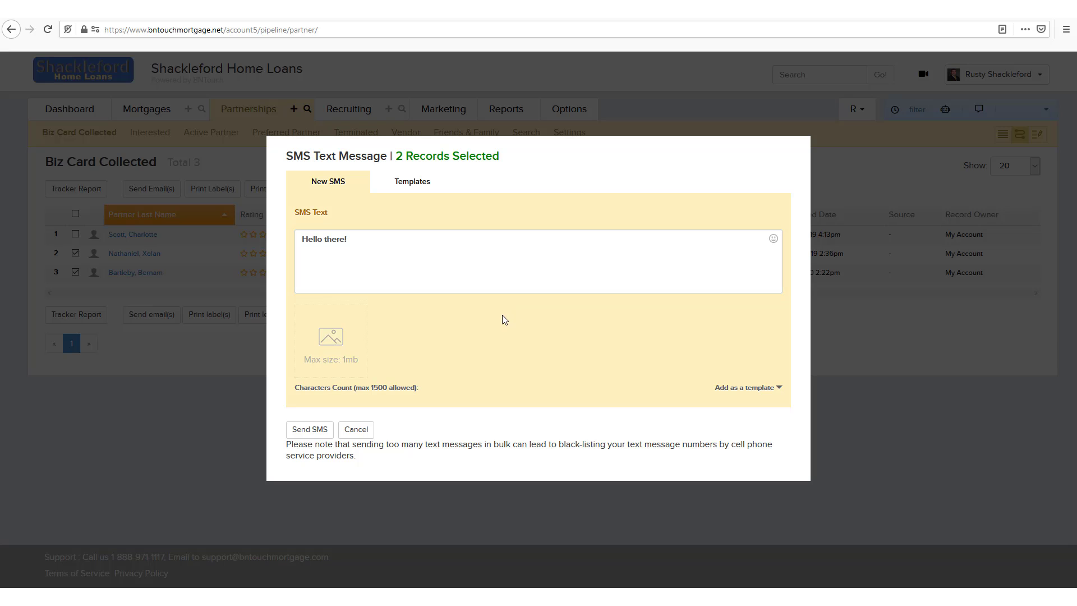
click(310, 429)
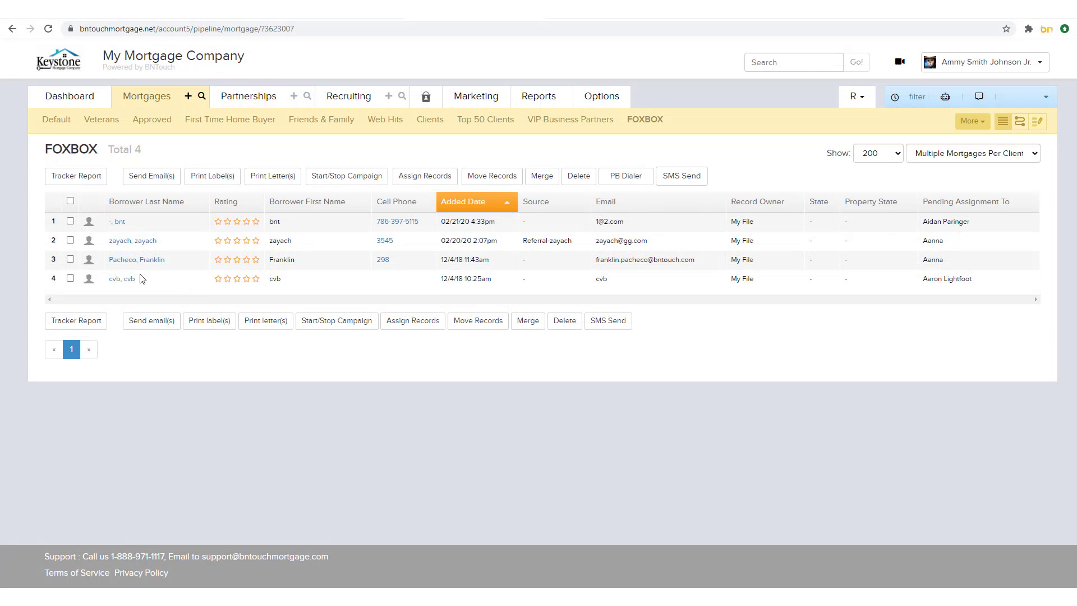
Select the first two mortgage records in the FOXBOX list.
click(71, 222)
click(70, 240)
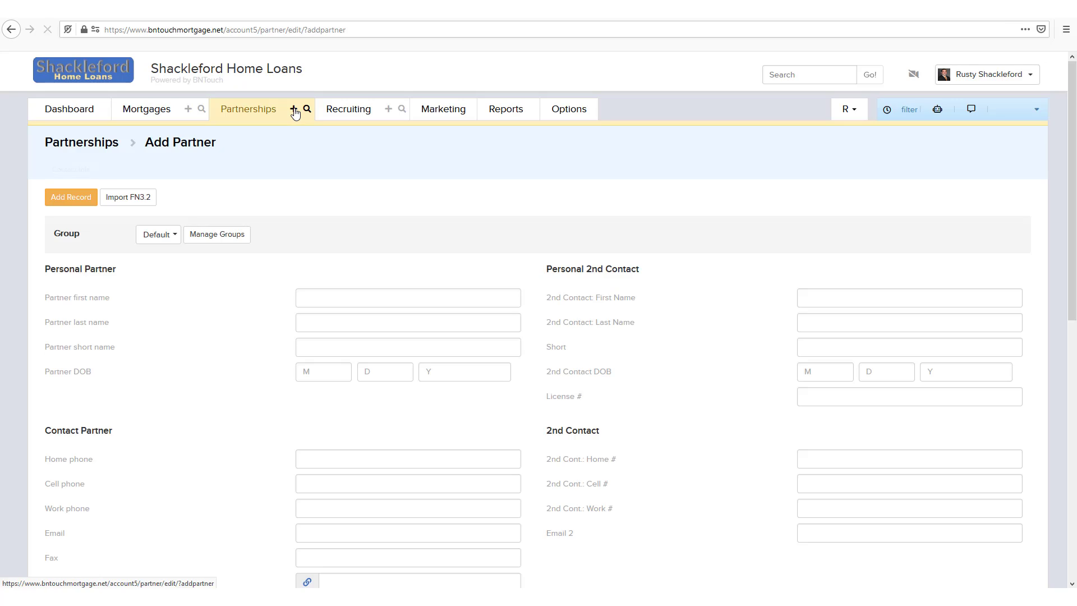
Enter the partner's first and last name in the Add Partner form and review the remaining contact fields.
click(350, 298)
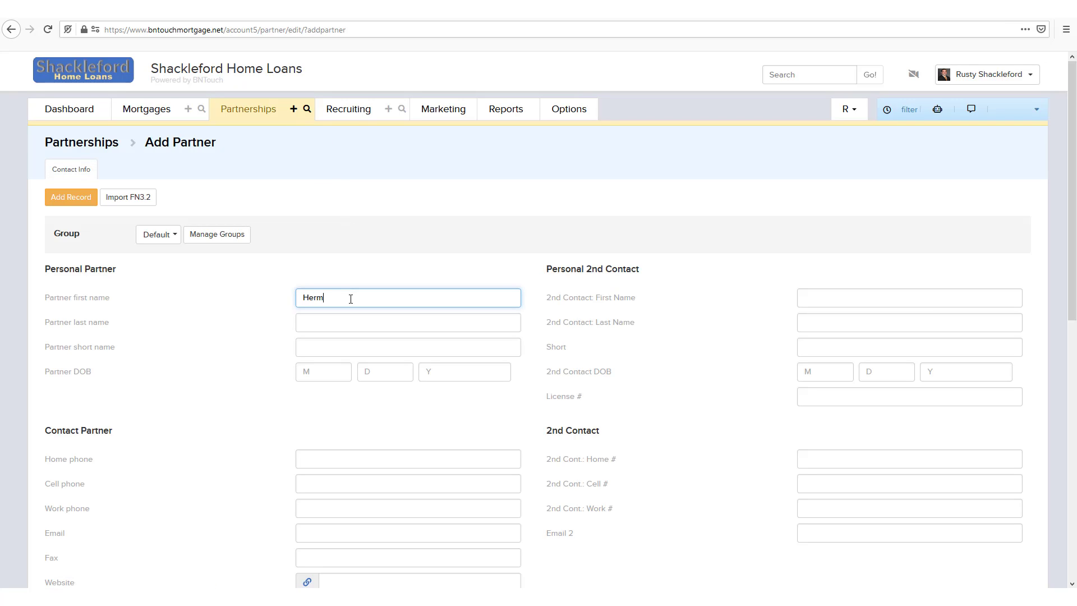
click(344, 325)
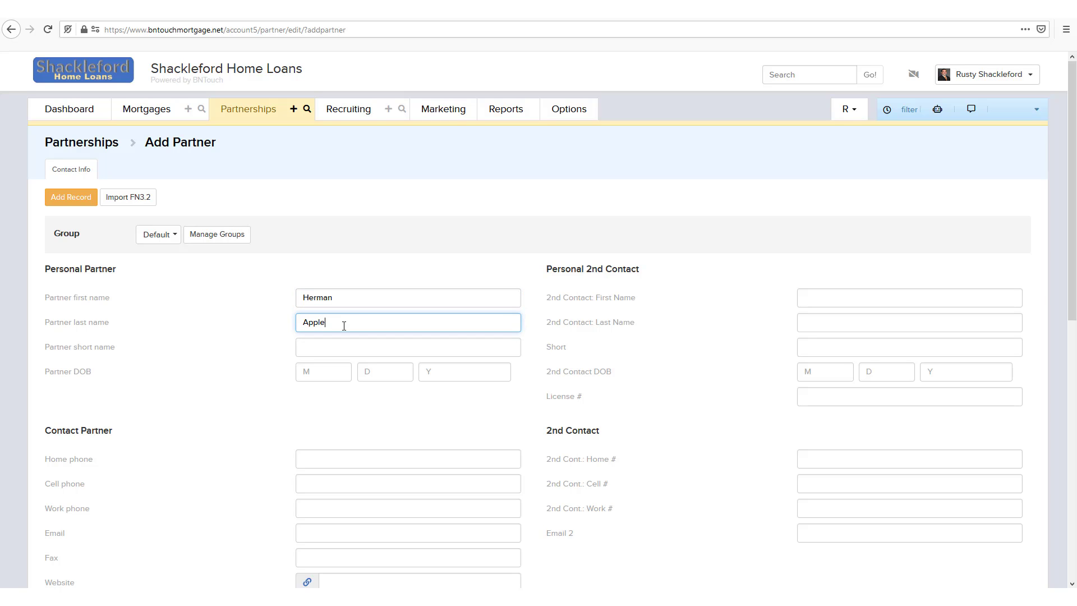
click(270, 310)
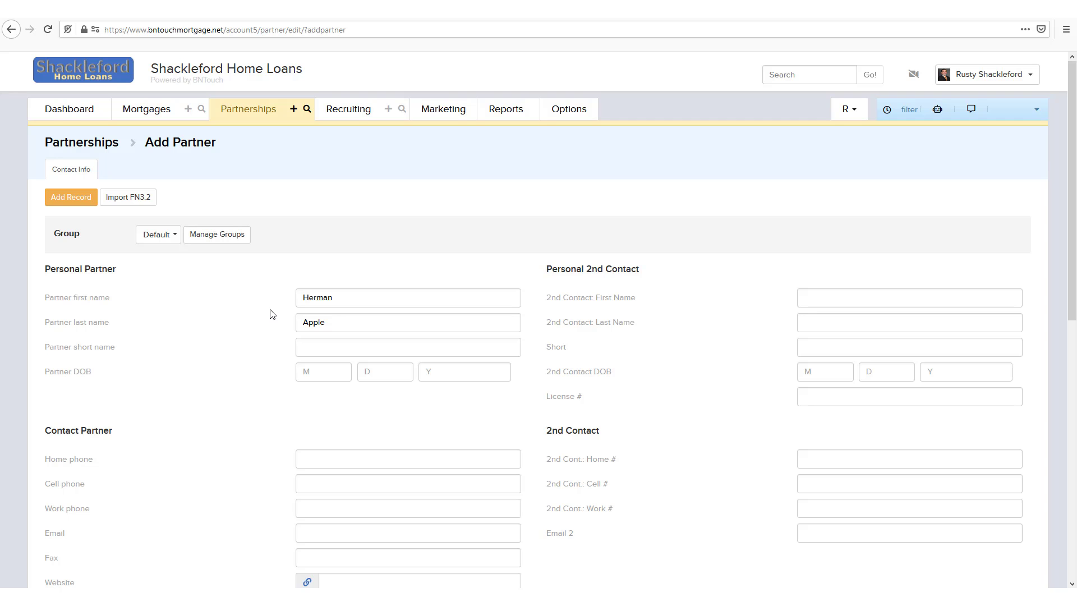
scroll(281, 476, down, 5)
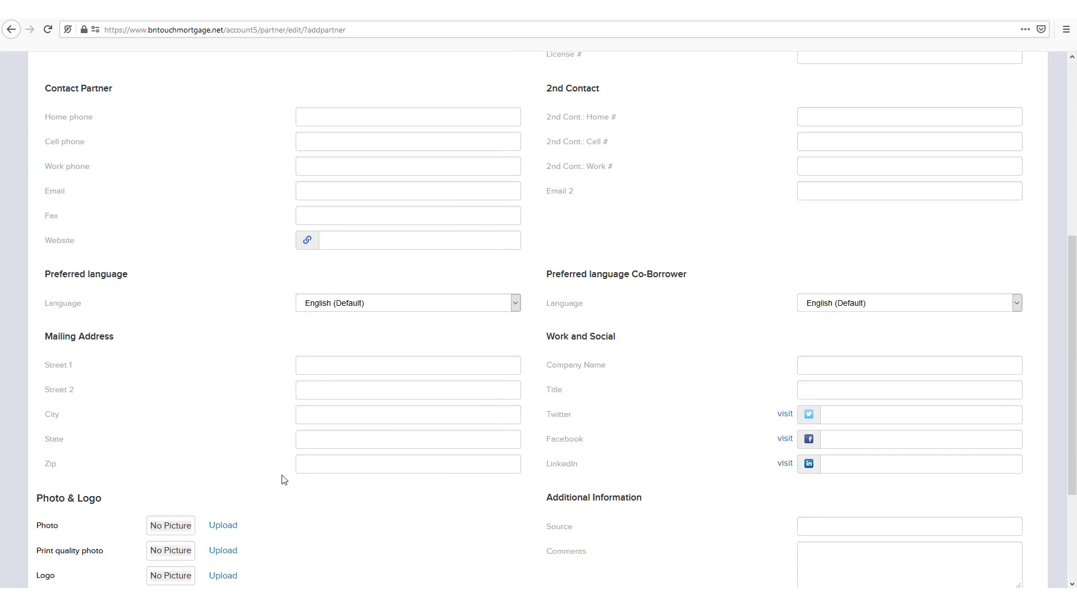
scroll(283, 479, down, 2)
scroll(280, 478, up, 7)
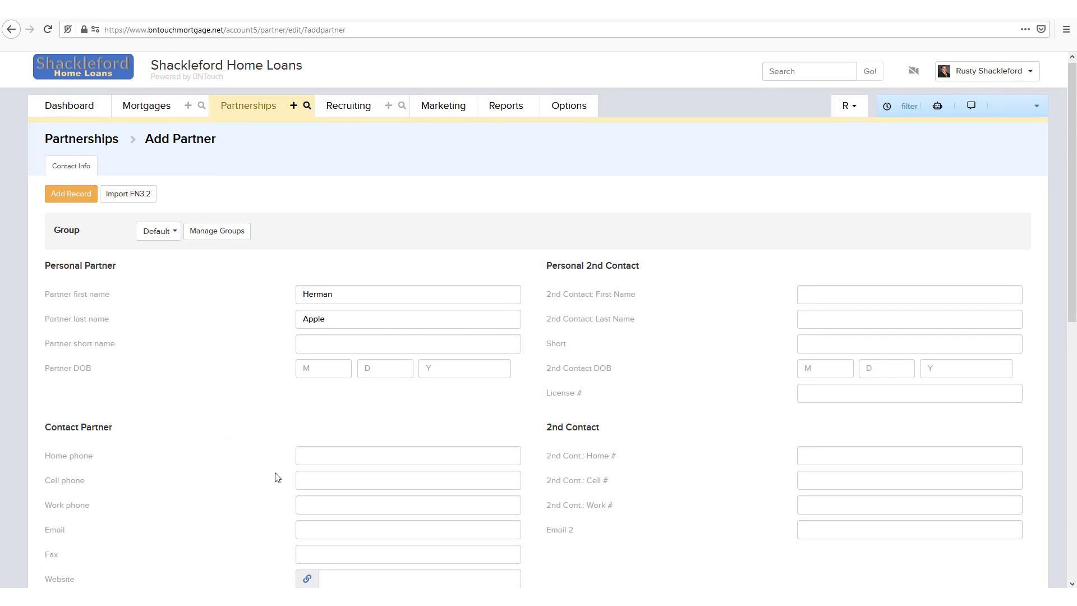
Add the Attorneys group to the new partner alongside the Default group.
click(162, 238)
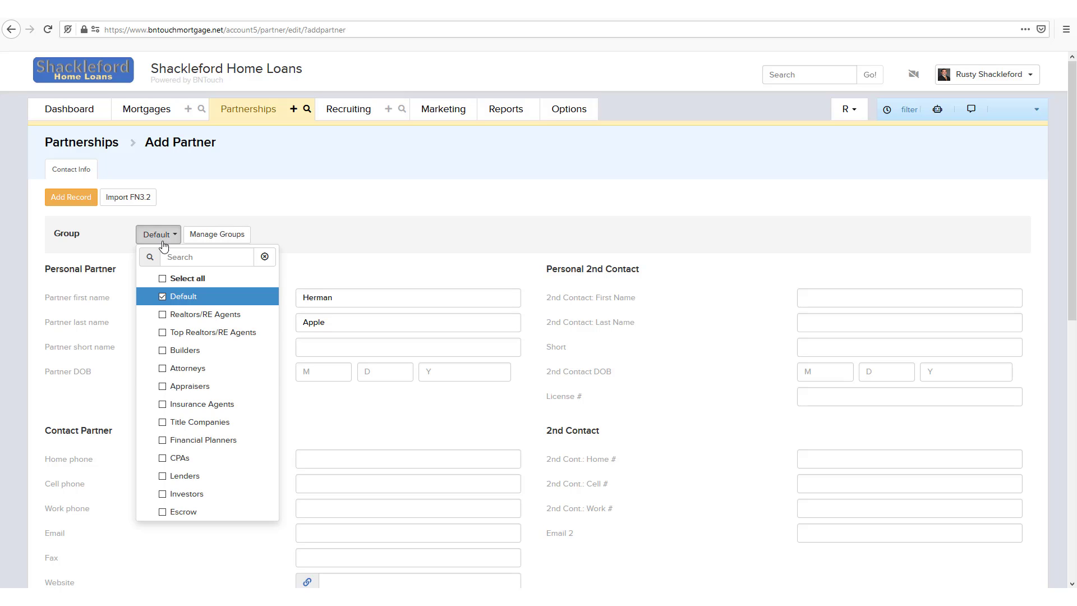
click(162, 372)
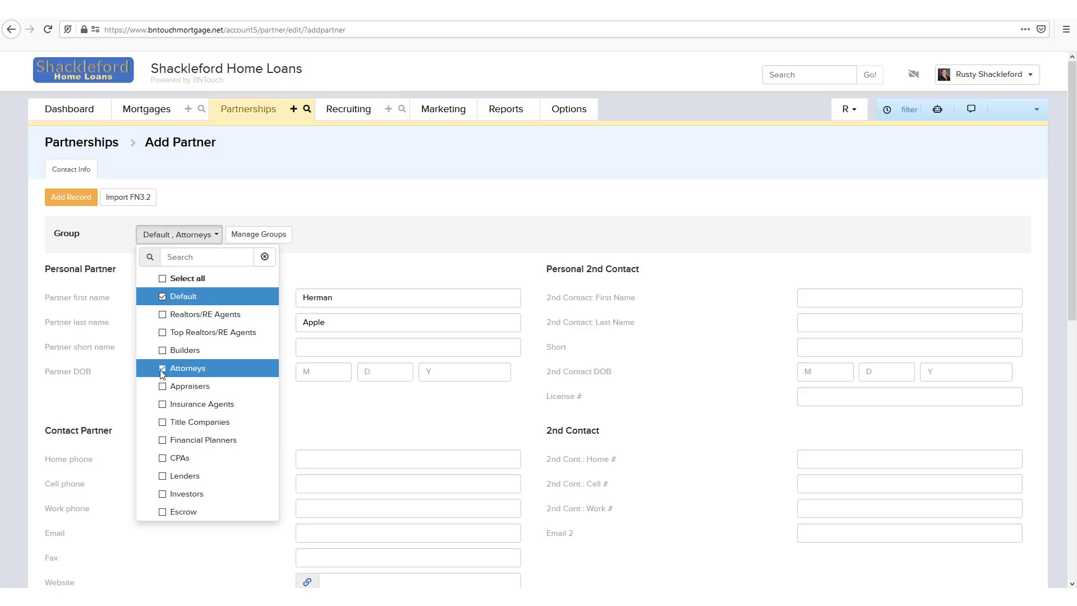
click(301, 257)
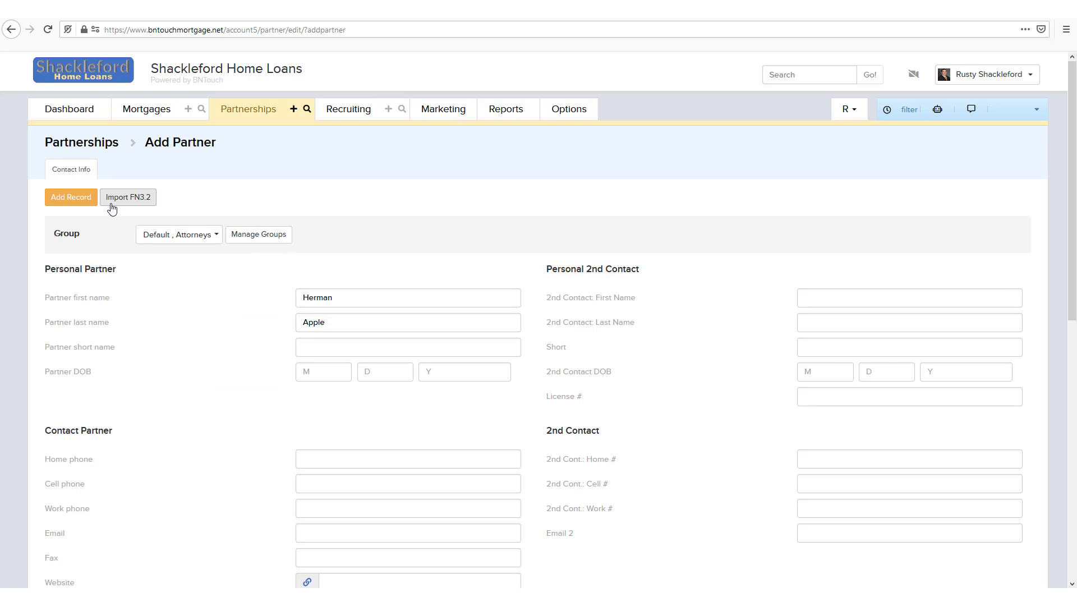
View the FN3.2 import file selection without choosing a file, and add the new partner record.
click(153, 199)
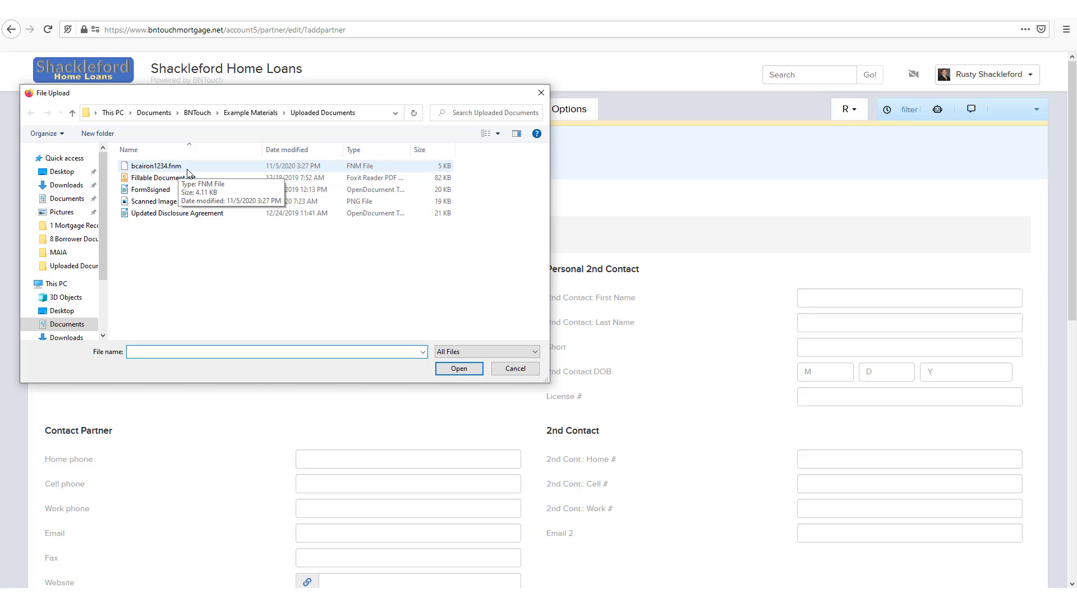
click(509, 369)
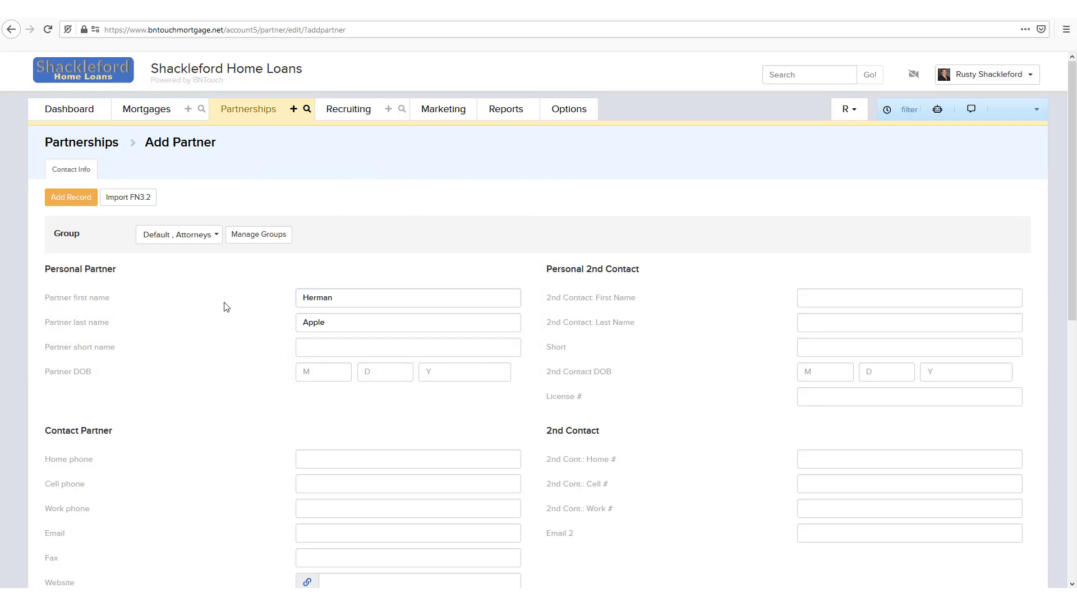
click(137, 261)
click(62, 208)
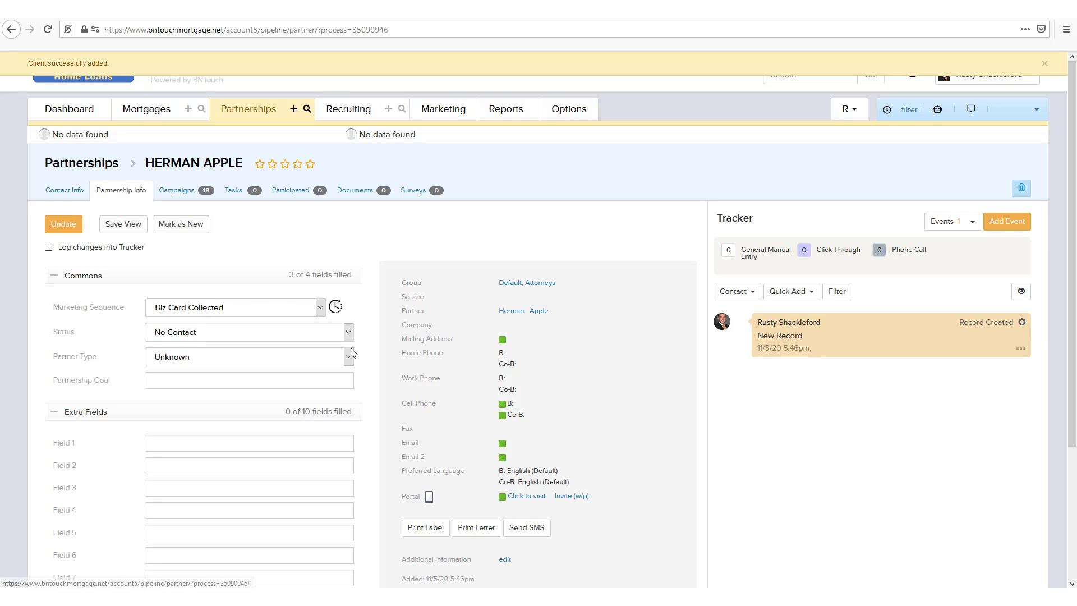
Examine the new partner's partnership info, campaigns, tasks, participated mortgages and documents.
scroll(376, 371, down, 3)
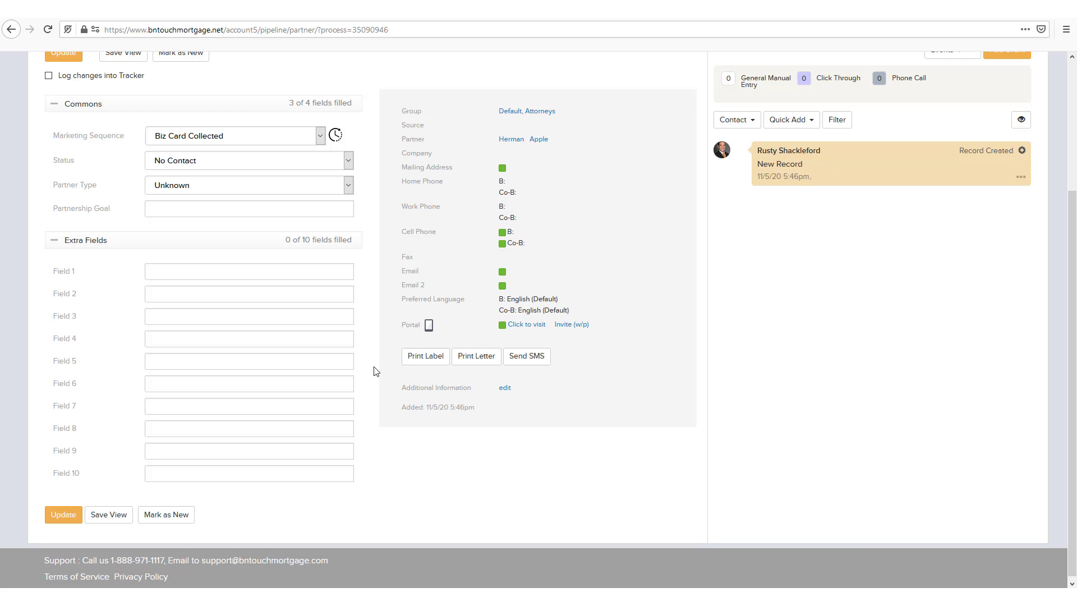
scroll(376, 372, up, 3)
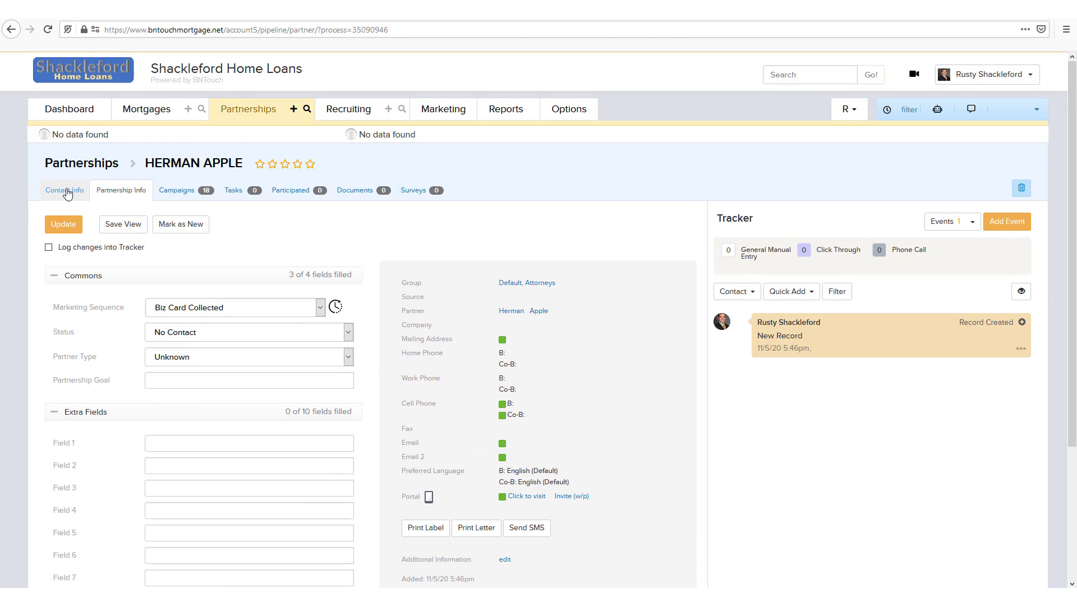
click(192, 192)
click(245, 193)
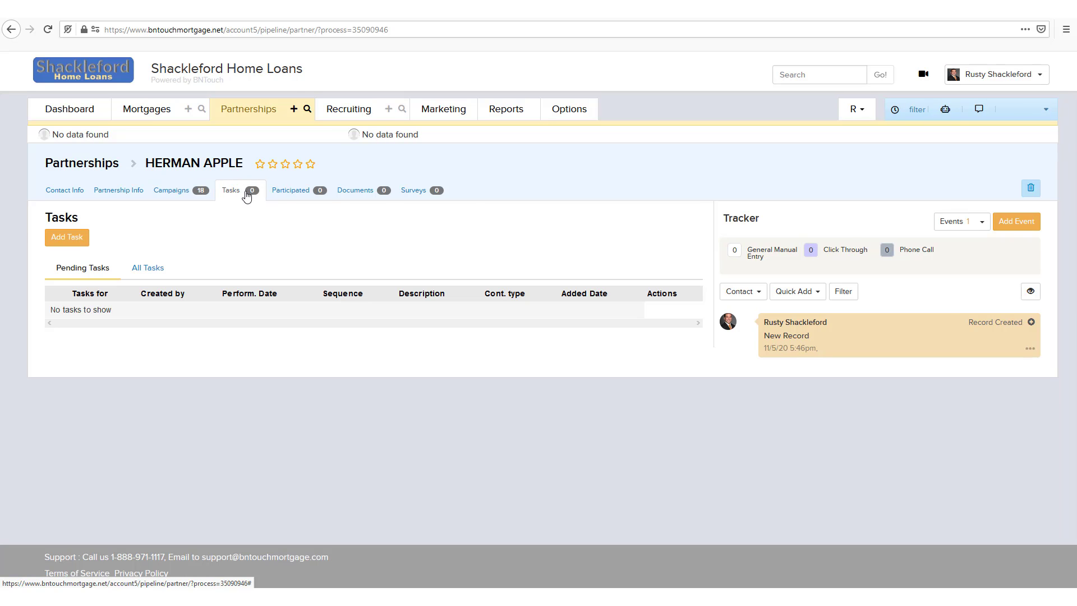
click(297, 197)
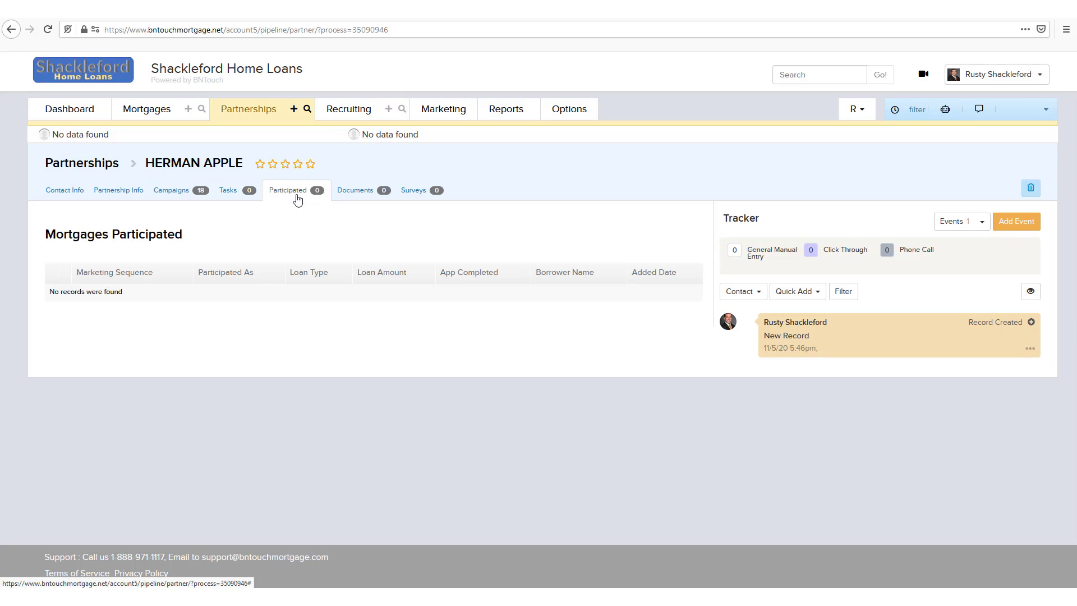
click(372, 192)
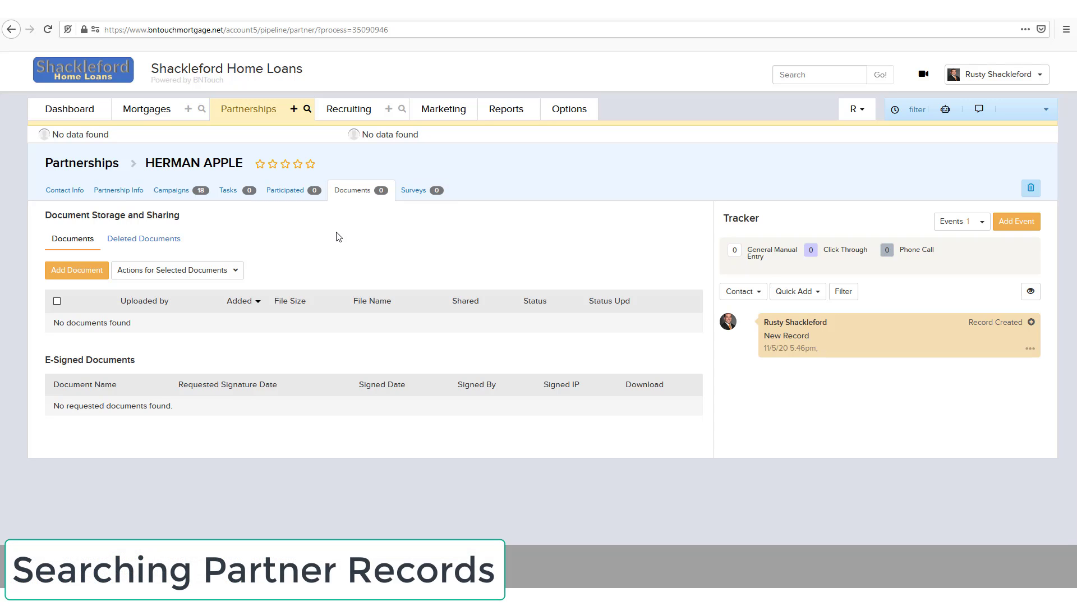
Search the partnership records for a partner whose first name contains the wanted first name.
click(308, 112)
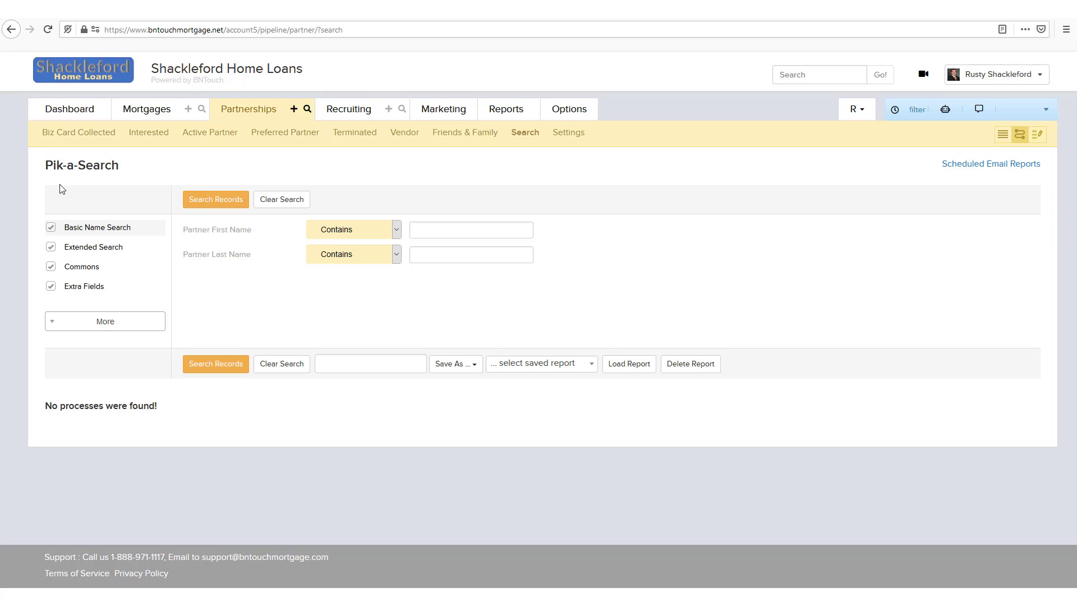
click(442, 233)
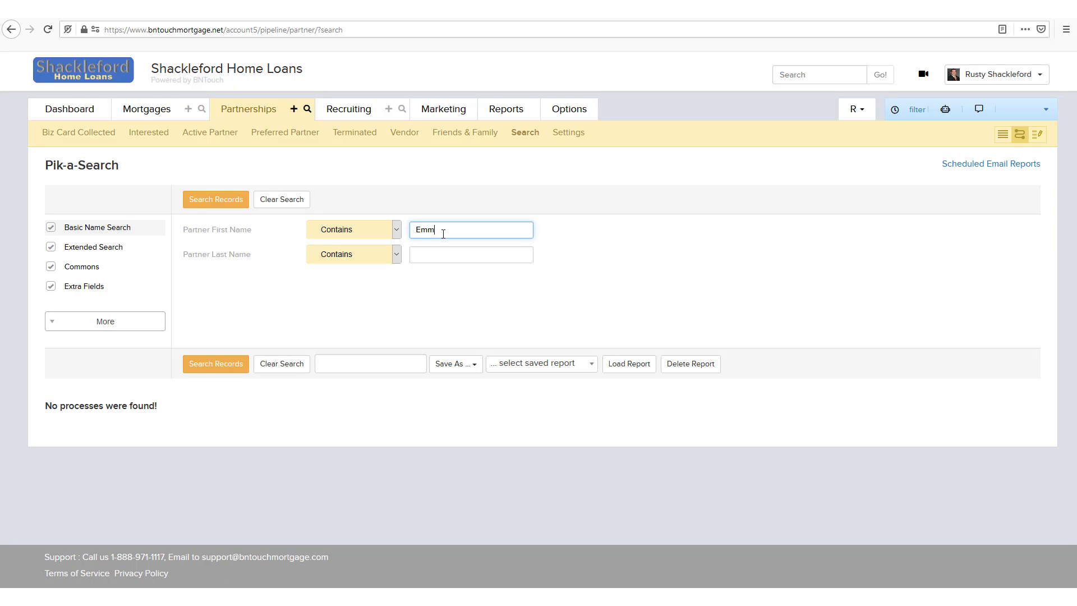
click(196, 200)
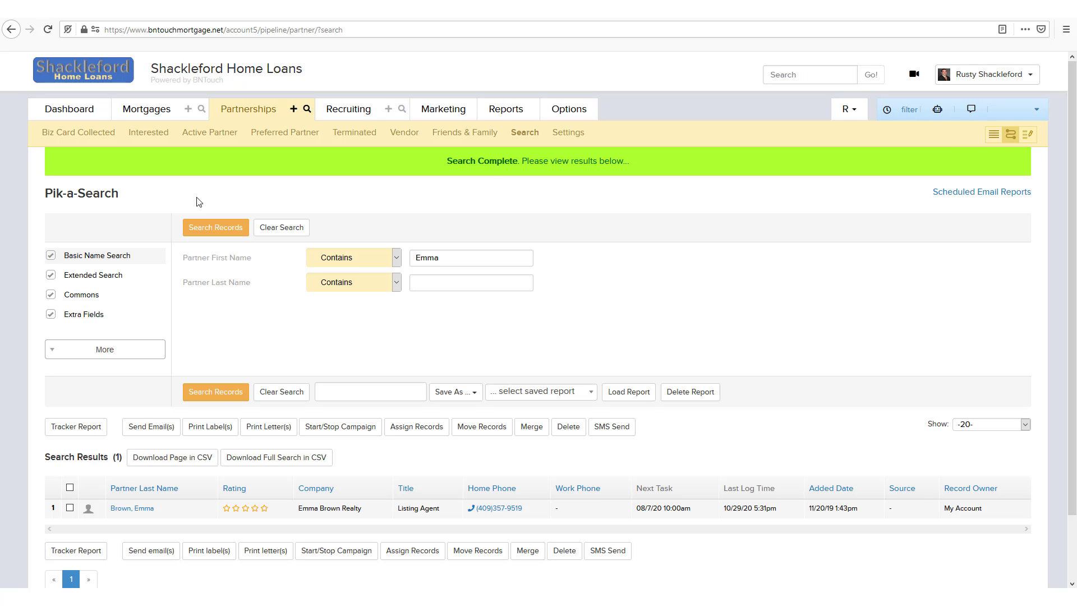
scroll(190, 241, down, 2)
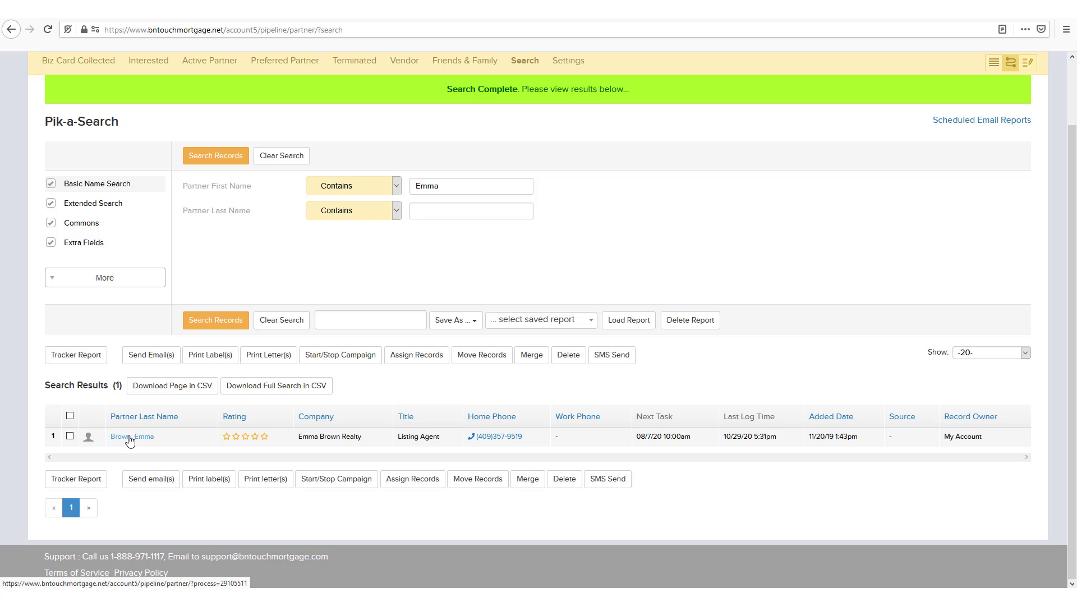